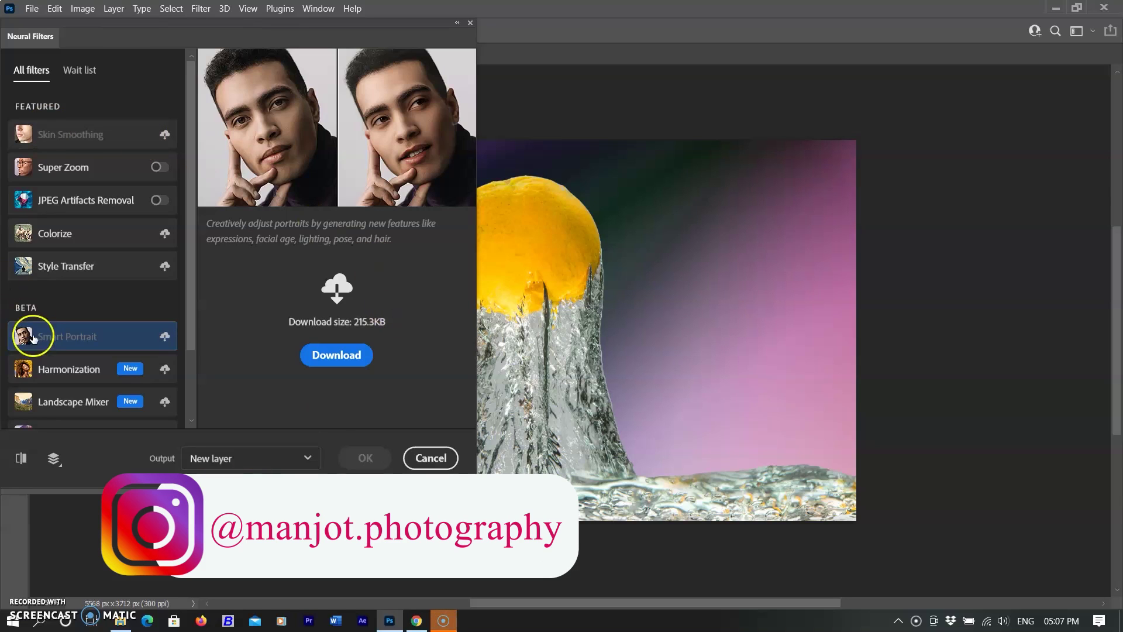
Step: Download the Harmonization neural filter and turn it on for the orange fountain layer
left_click(93, 372)
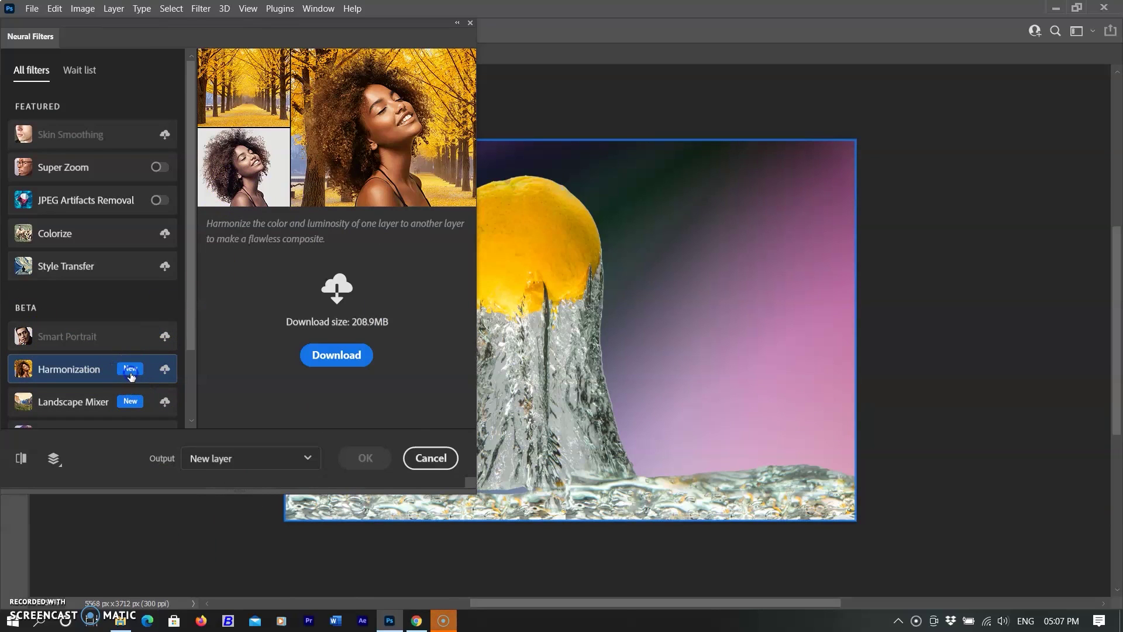
mouse_move(131, 376)
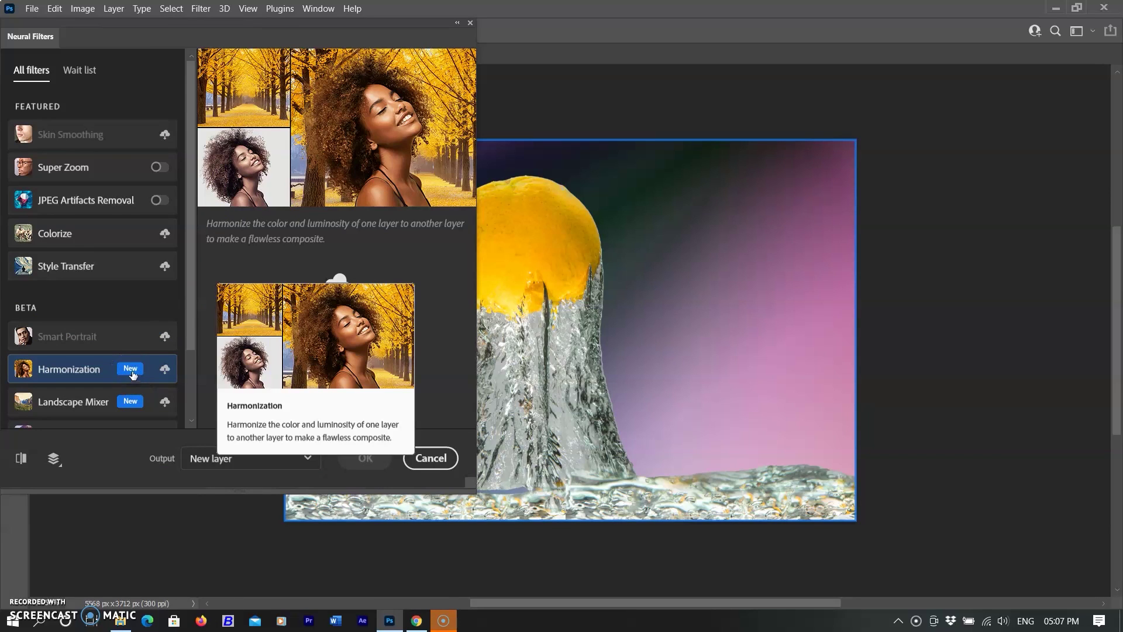
left_click(336, 354)
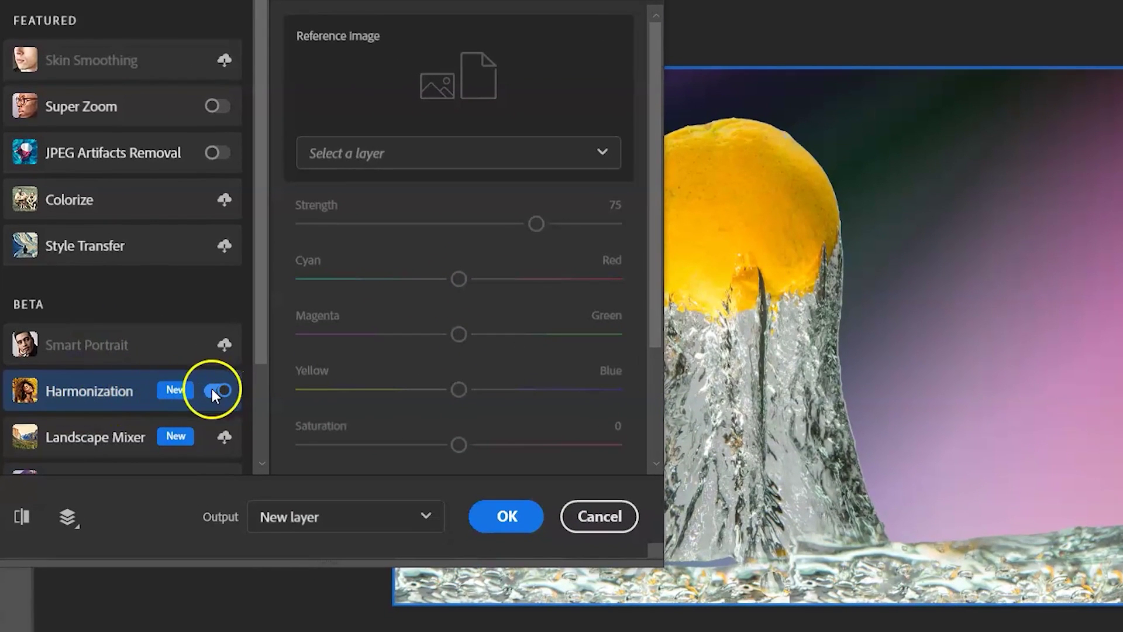
left_click(529, 526)
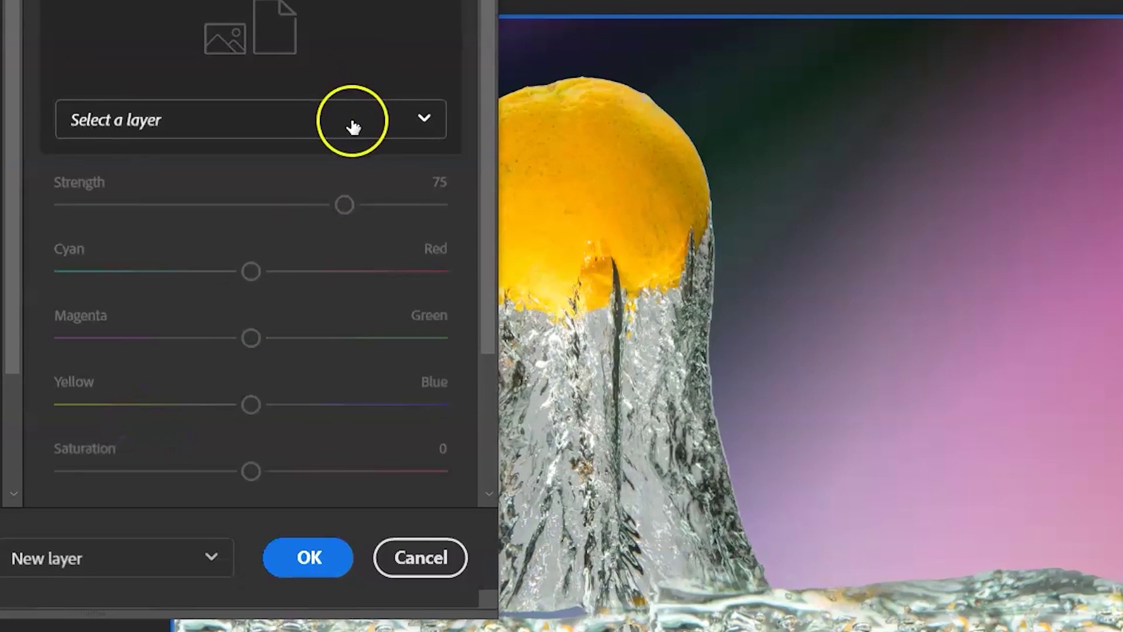
Step: Harmonize the orange fountain with the Hue/Saturation 1 layer as reference, set Strength to 50 and apply the filter
left_click(353, 126)
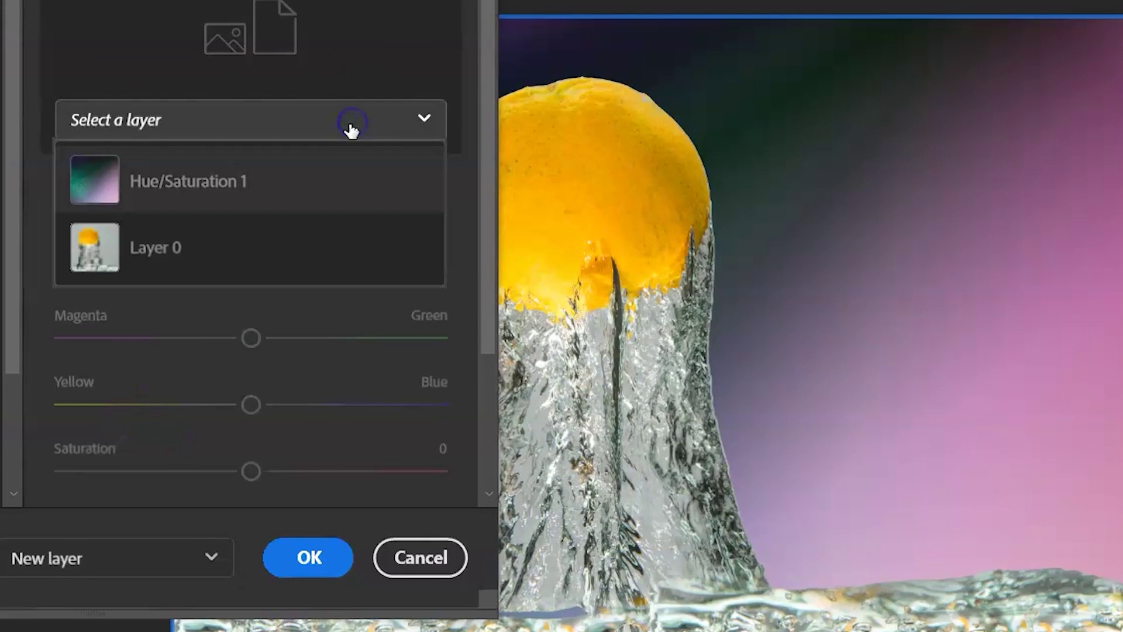
left_click(154, 193)
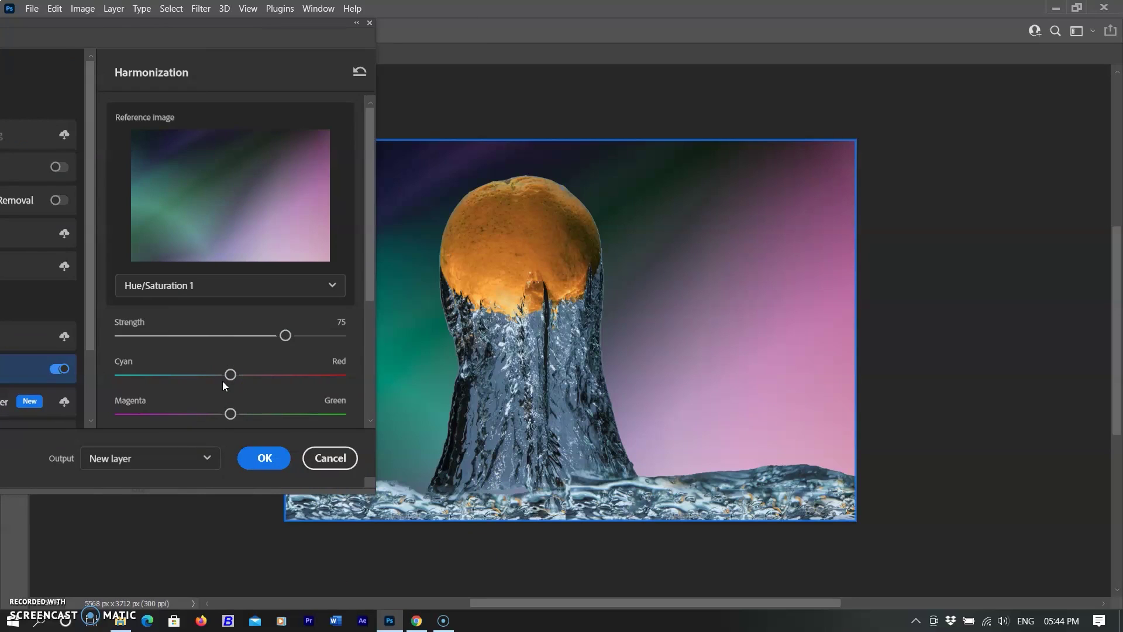
scroll(222, 381, "down", 3)
left_click(284, 263)
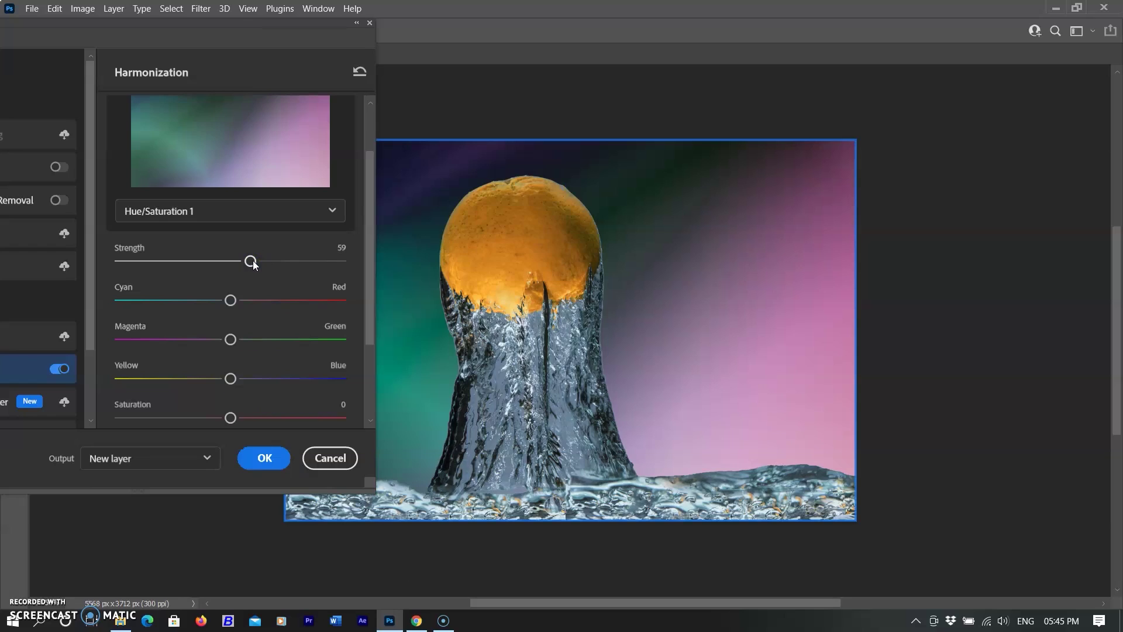
left_click_drag(237, 269, 234, 268)
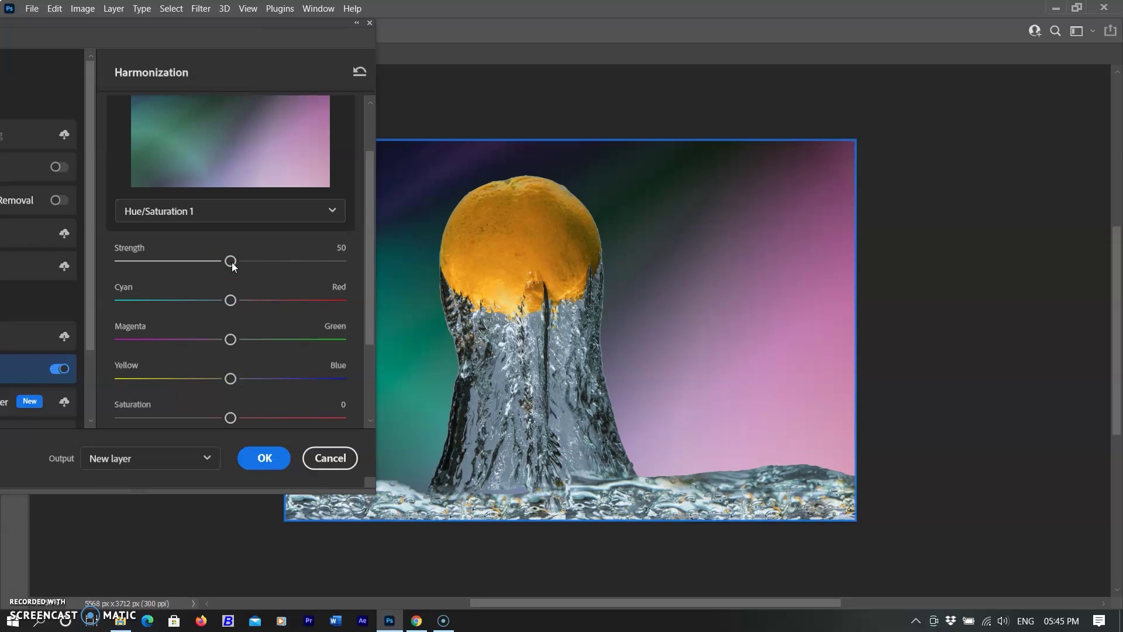
left_click(263, 456)
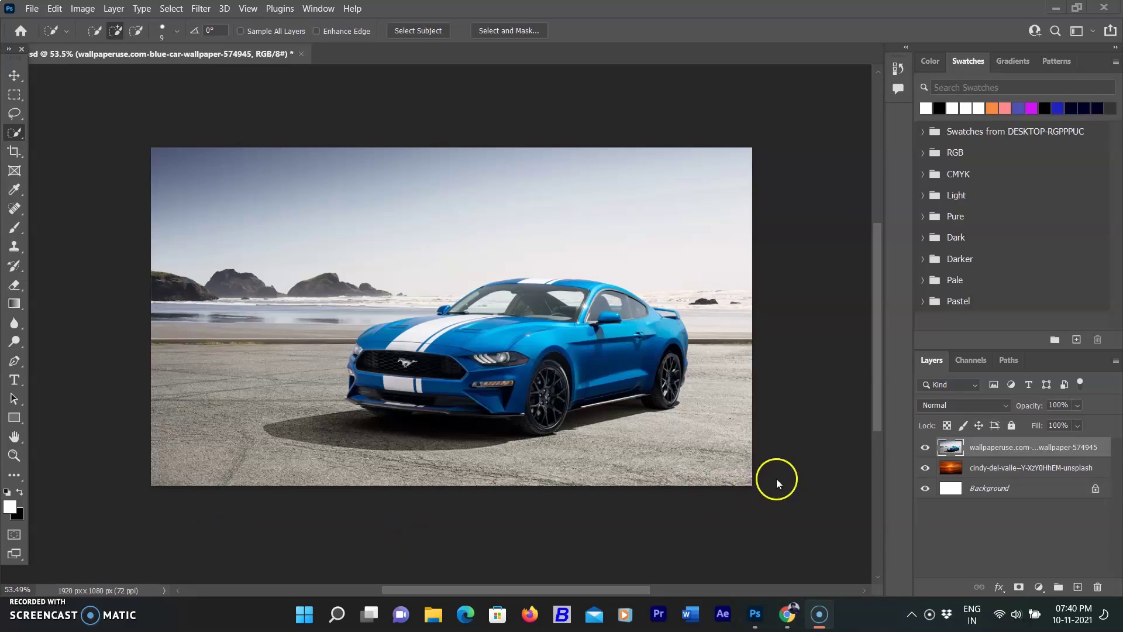
Step: Hide the car layer and clip a Hue/Saturation adjustment to the sunset layer with Hue +12, Saturation -37 and Lightness +2
left_click(922, 451)
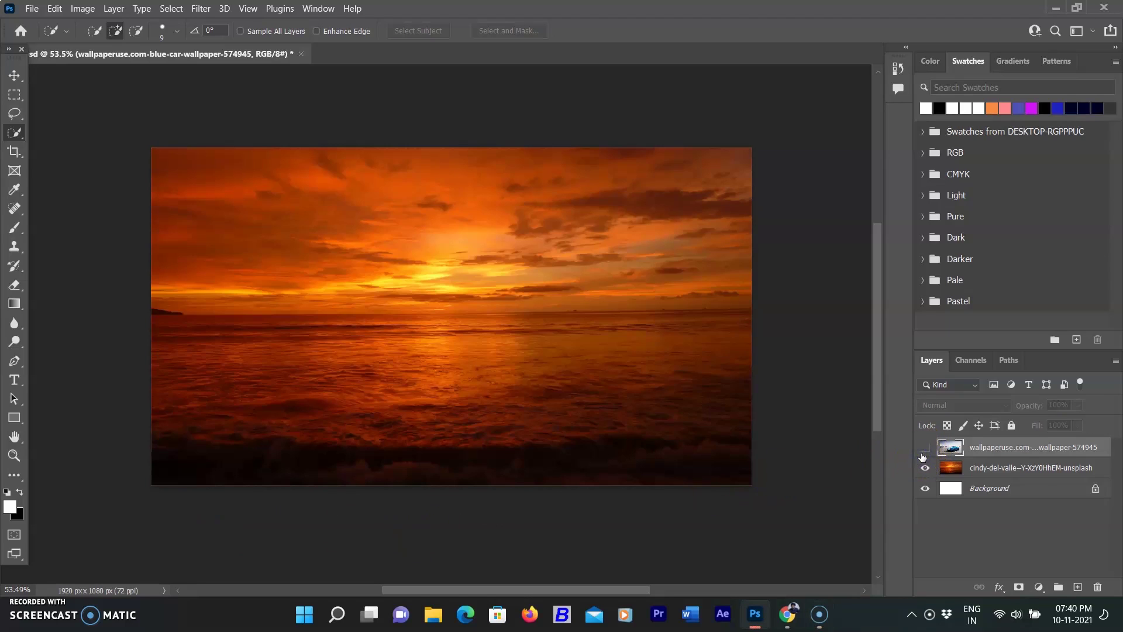
left_click(1073, 475)
left_click(1039, 588)
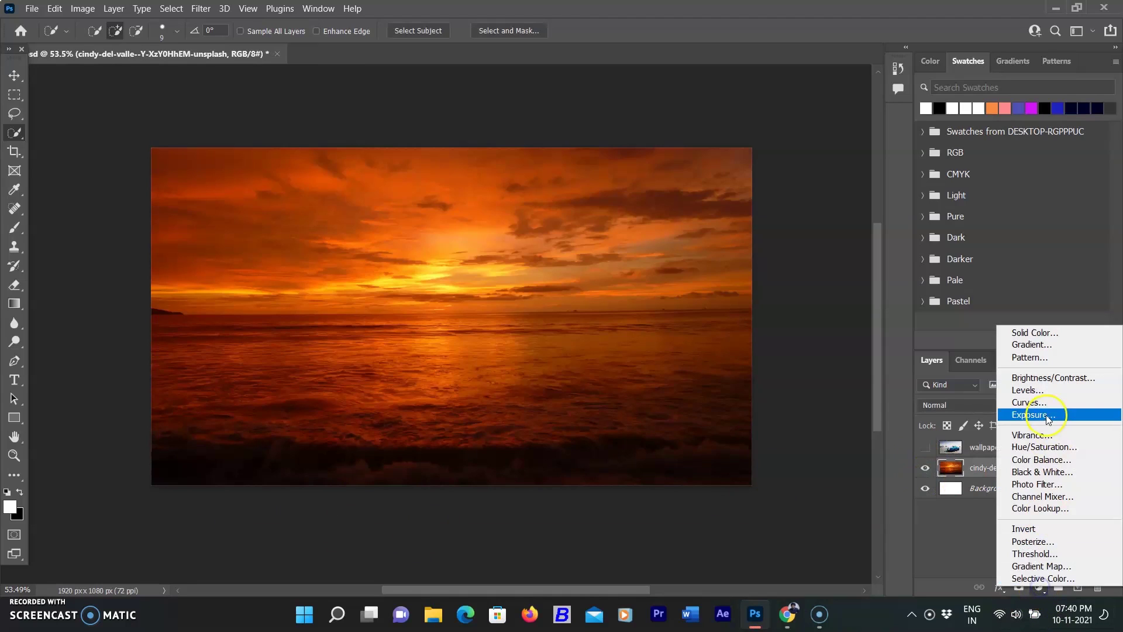
left_click(1043, 447)
left_click_drag(756, 306, 762, 279)
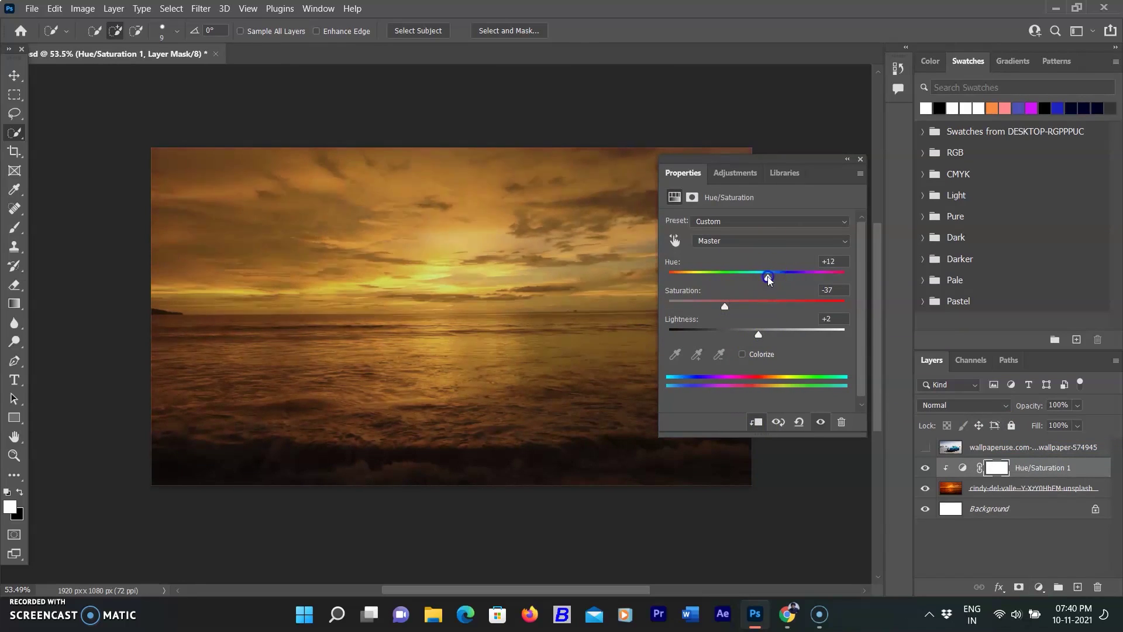
left_click(859, 159)
Step: Add a clipped Curves adjustment with automatic correction above the sunset, and merge the adjustments with the sunset layer
left_click(1039, 587)
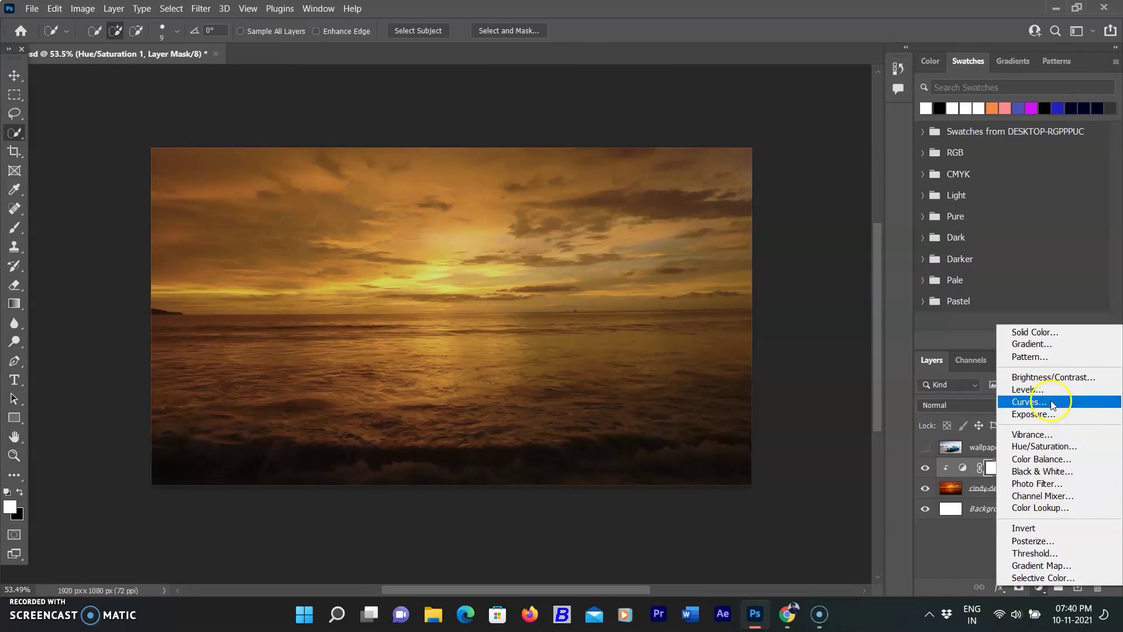
left_click(1029, 401)
left_click(859, 173)
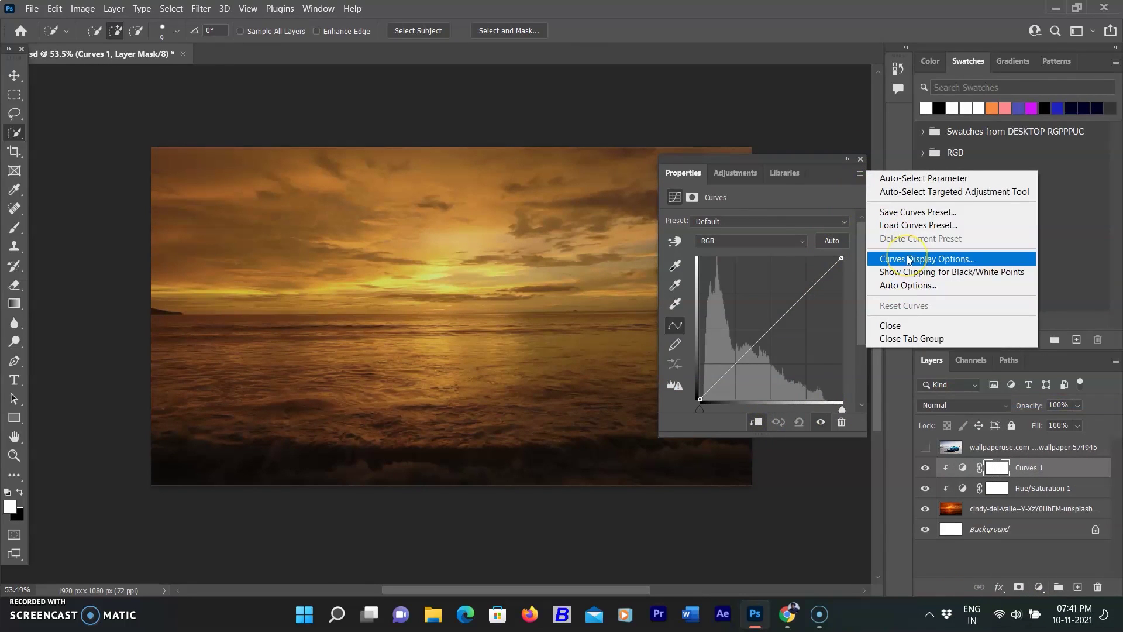
left_click(905, 285)
left_click_drag(569, 104, 706, 124)
left_click(788, 145)
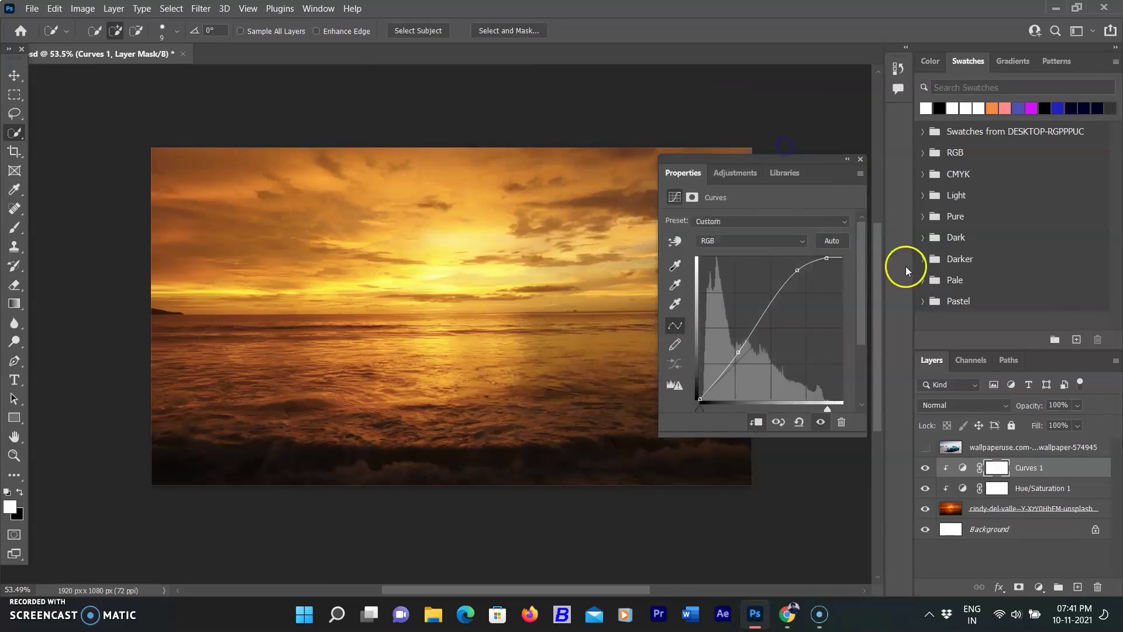
left_click(1073, 514)
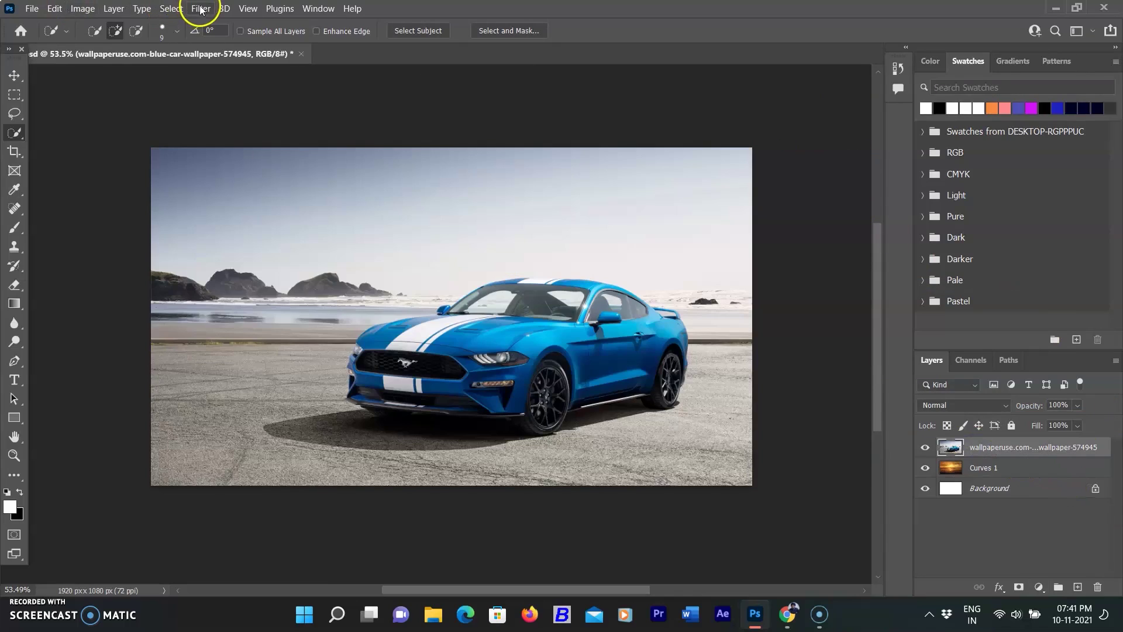
Step: Load the saved floor channel of test.psd as a new selection on the car layer
left_click(200, 9)
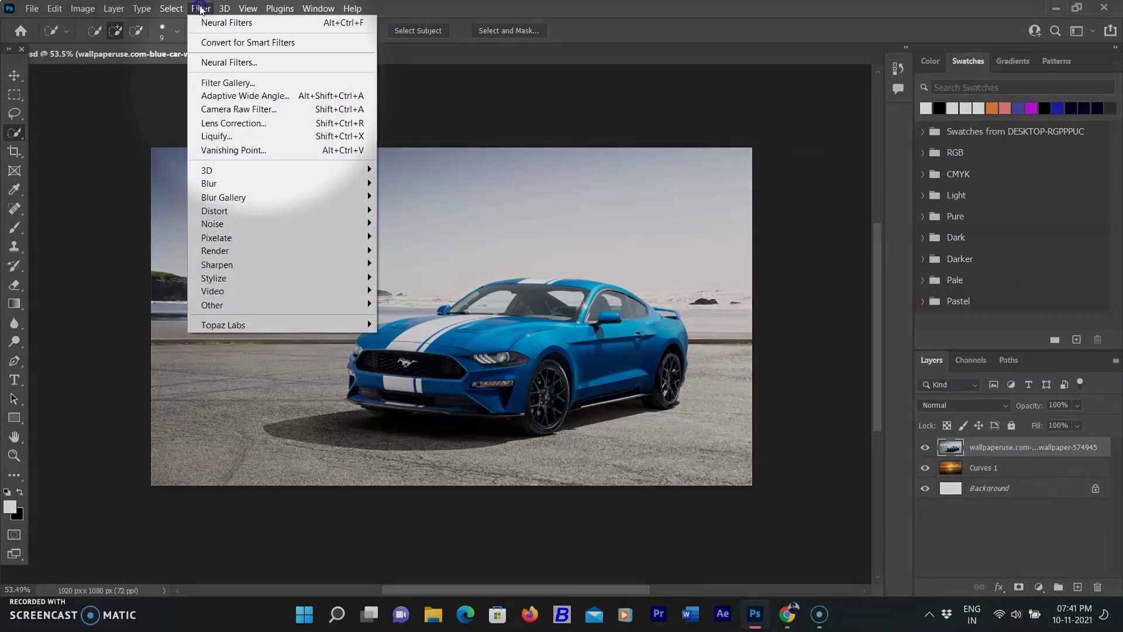
left_click(228, 310)
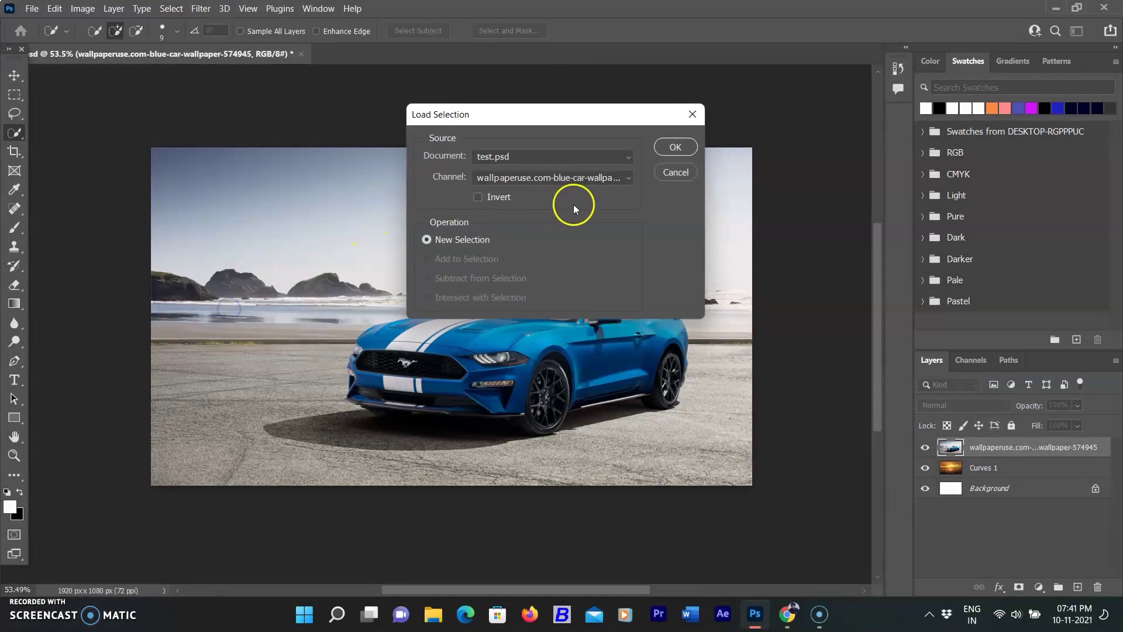
left_click(542, 179)
left_click(512, 220)
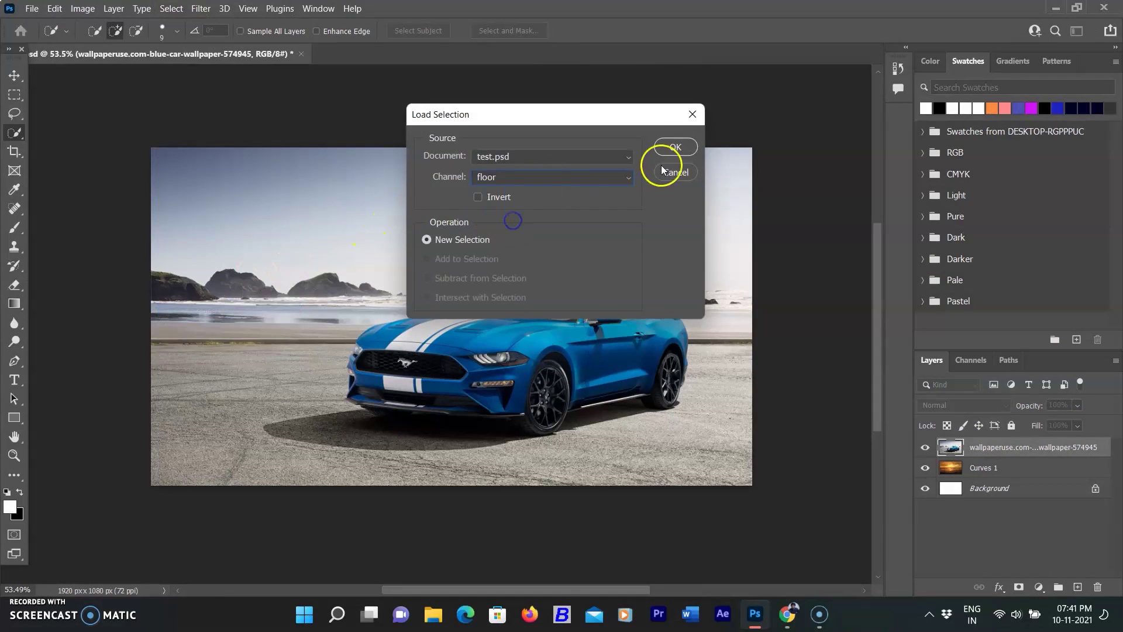
left_click(676, 147)
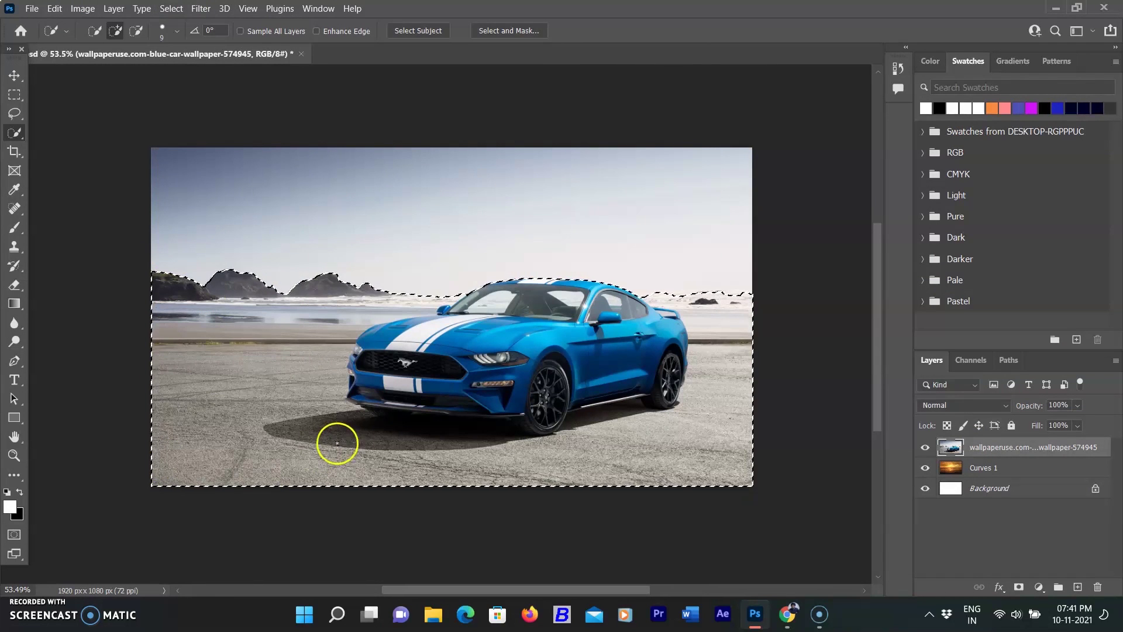
Step: Add a layer mask to the car layer from the loaded selection, replacing its sky with the sunset
scroll(380, 395, "up", 4)
scroll(401, 336, "down", 2)
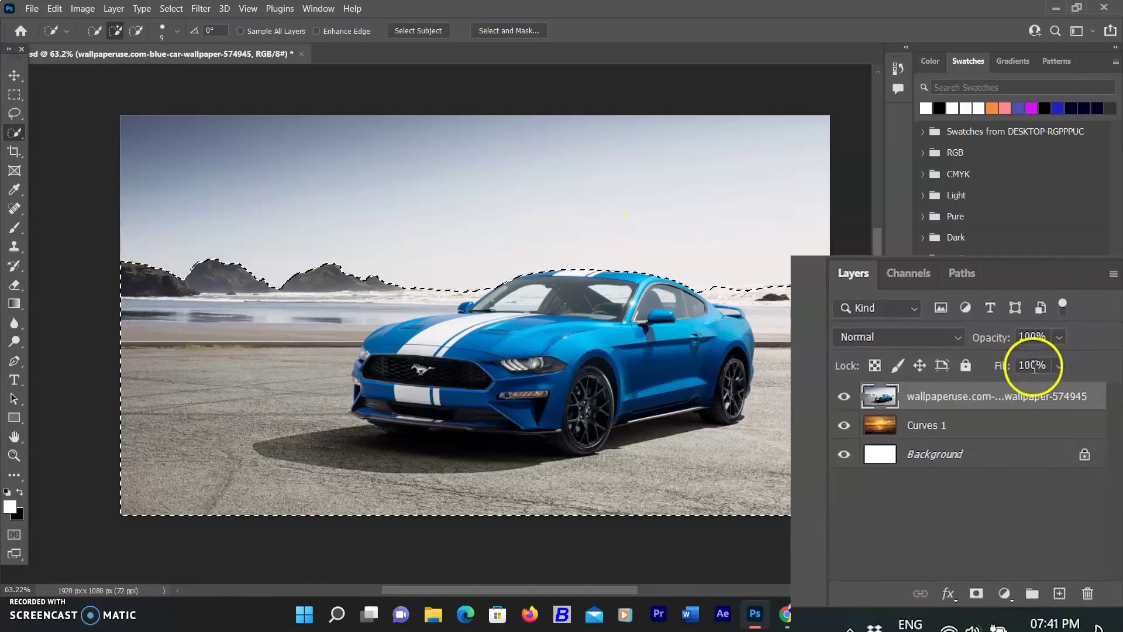
left_click(940, 599)
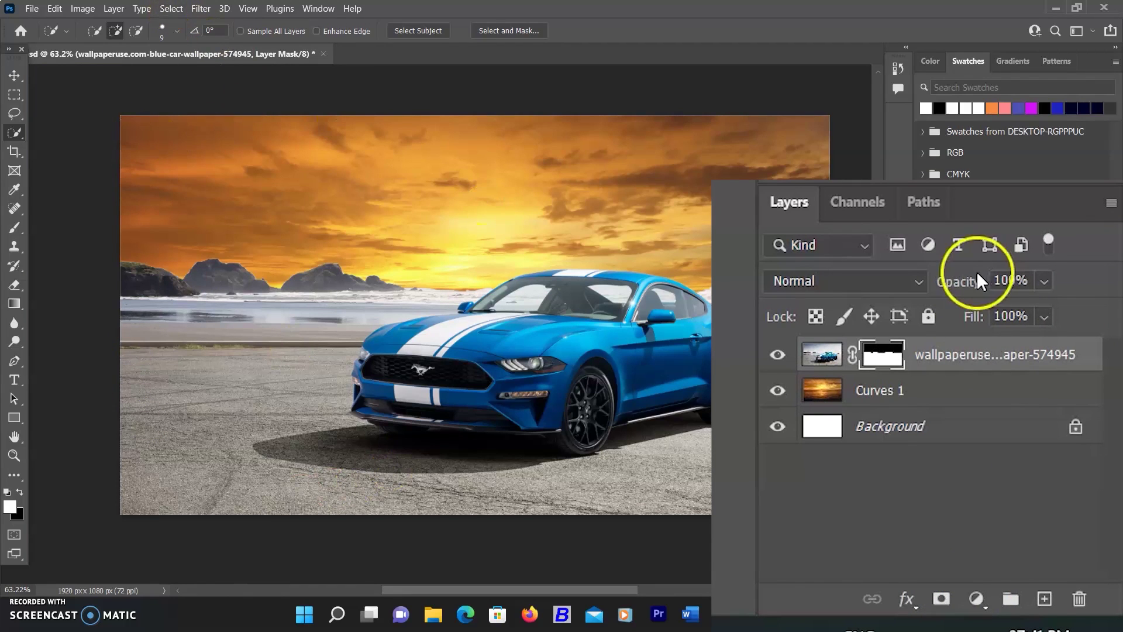
Step: Turn on the Harmonization neural filter for the car layer's image and choose Curves 1 as the reference layer
left_click(821, 353)
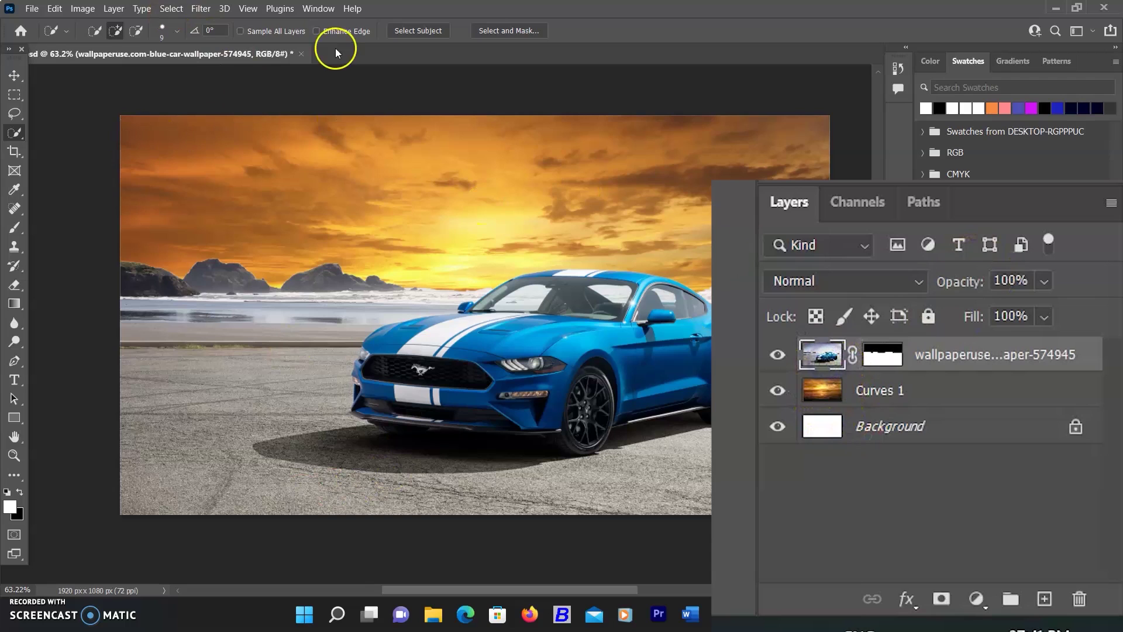
left_click(200, 8)
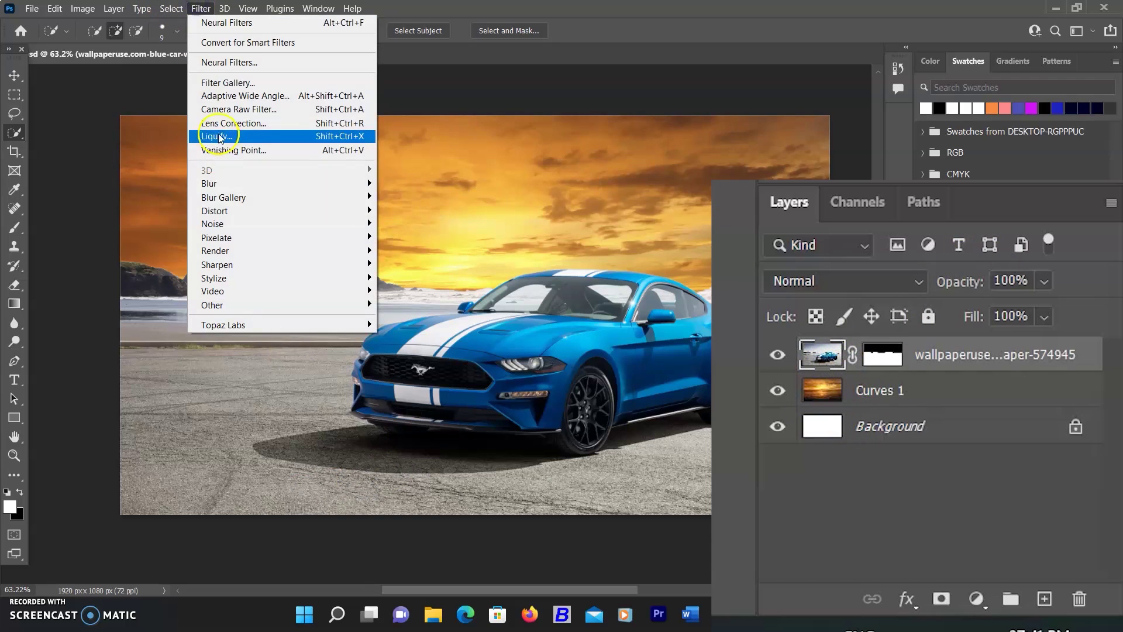
left_click(233, 83)
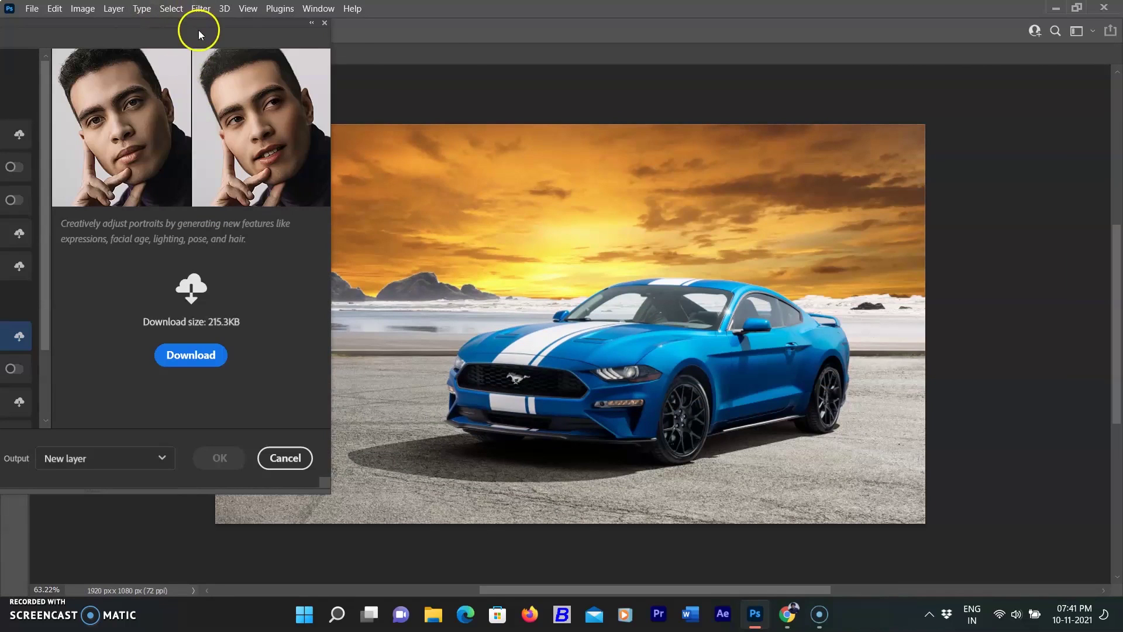
left_click_drag(199, 30, 344, 64)
left_click(158, 400)
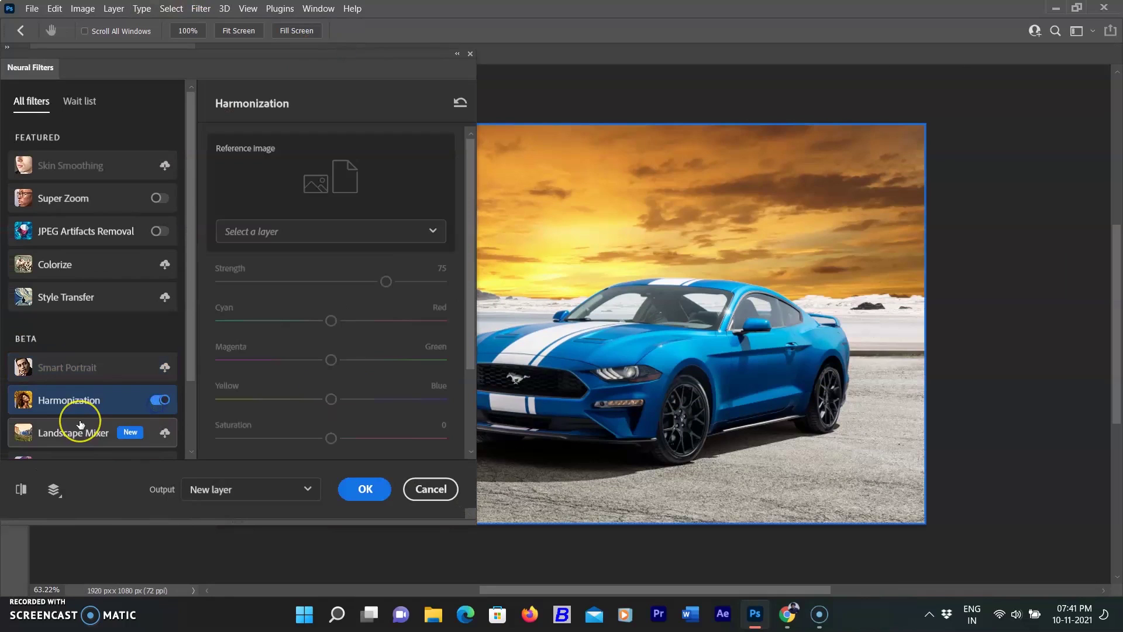
left_click(373, 232)
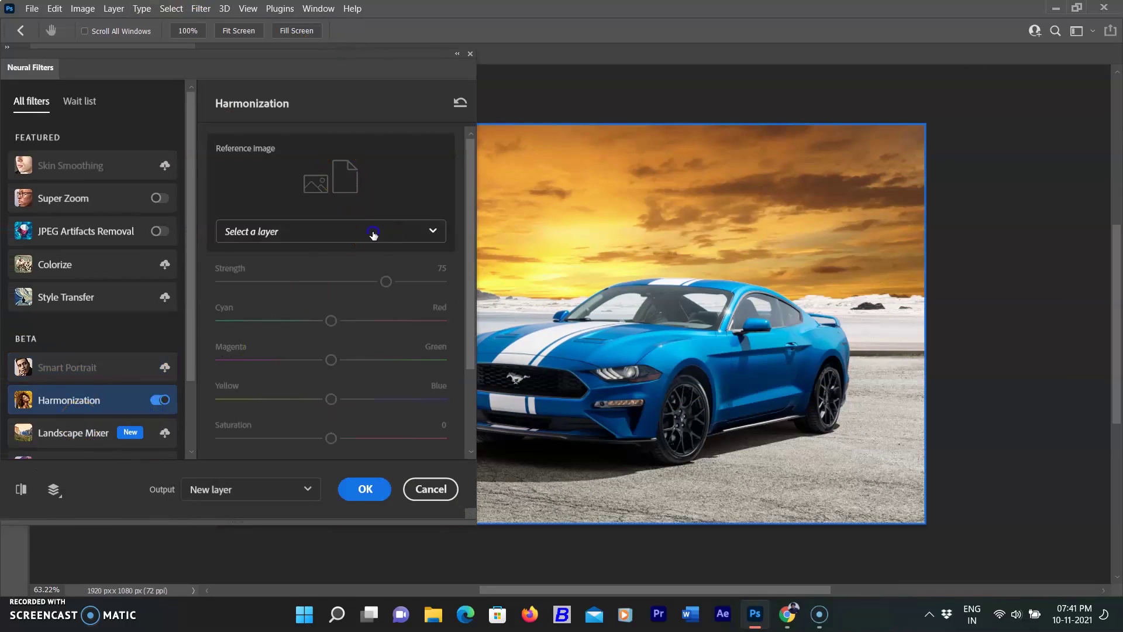
left_click(257, 265)
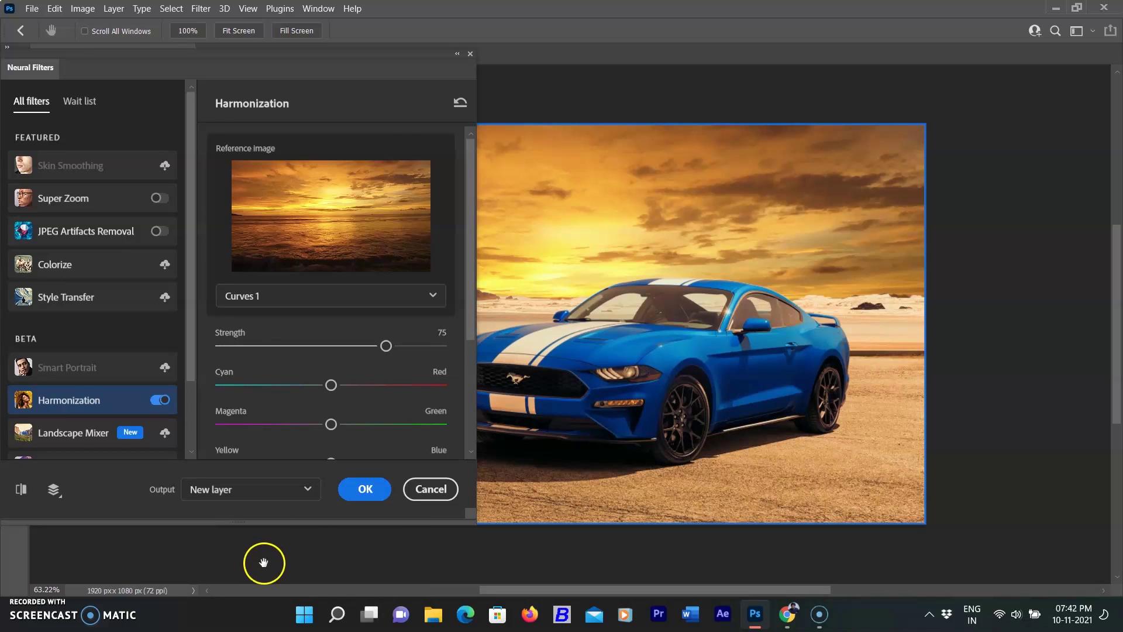
Step: Shift the harmonization's Yellow/Blue balance slightly toward blue, set Brightness to -5 and output the result to a new layer
left_click_drag(360, 73, 140, 78)
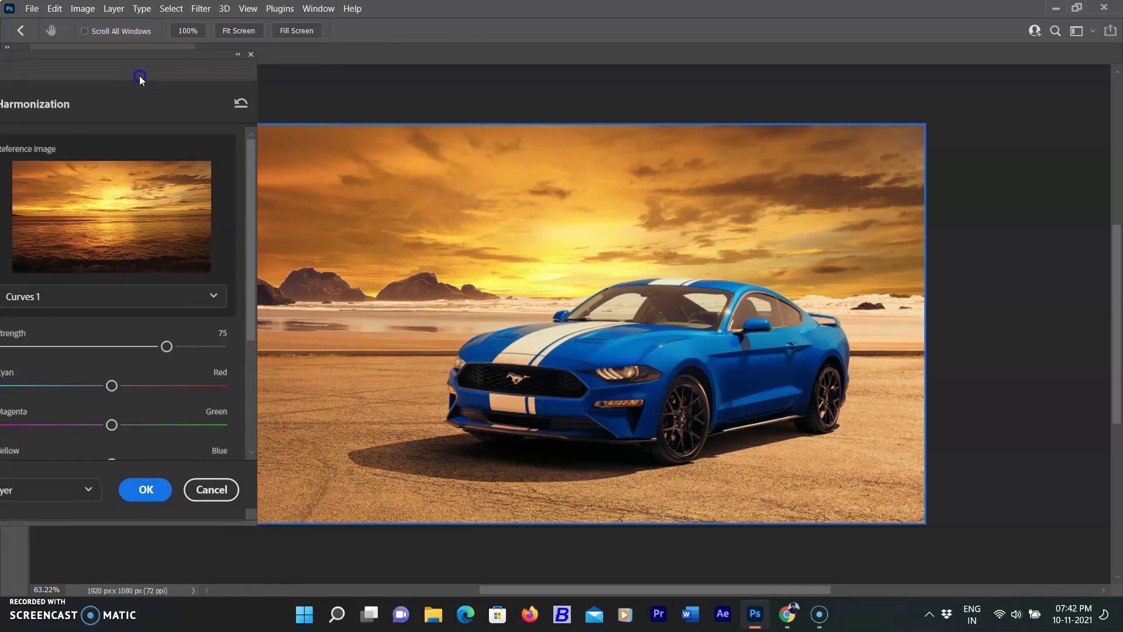
left_click_drag(183, 358, 192, 357)
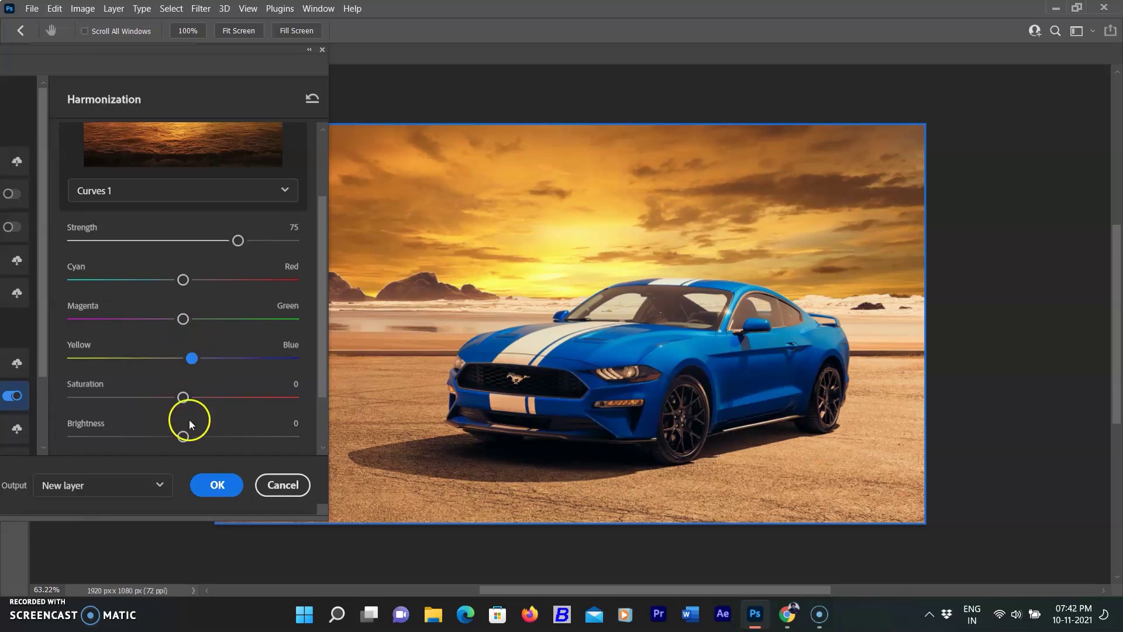
left_click_drag(184, 436, 175, 436)
scroll(182, 409, "down", 3)
left_click(144, 423)
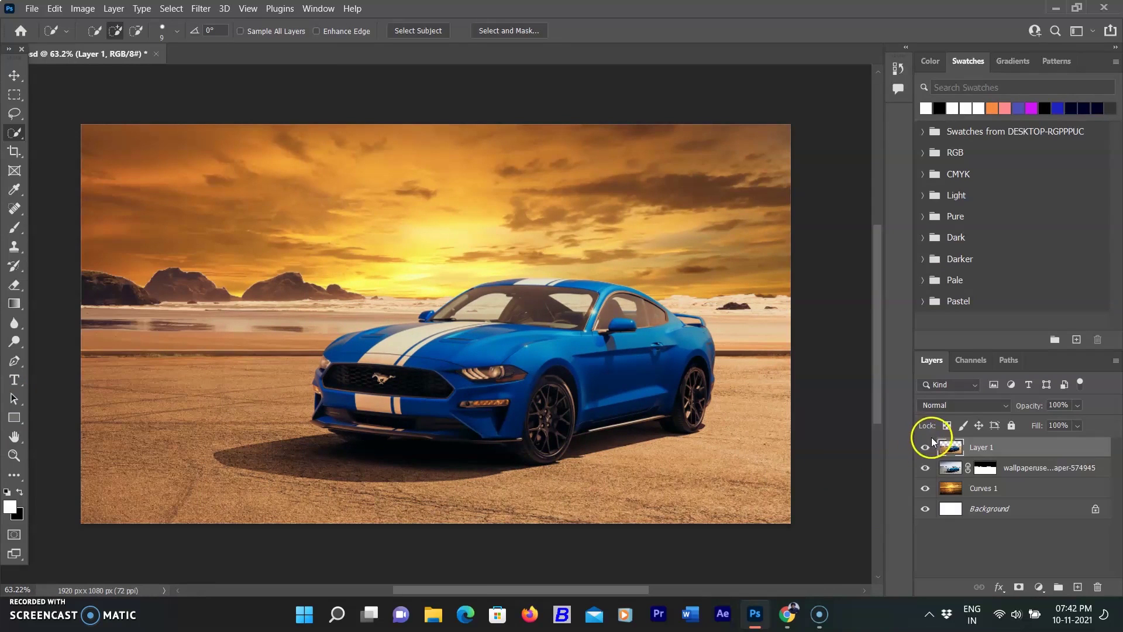
Step: Toggle the visibility of the harmonized Layer 1 to compare the car composite before and after
left_click(924, 449)
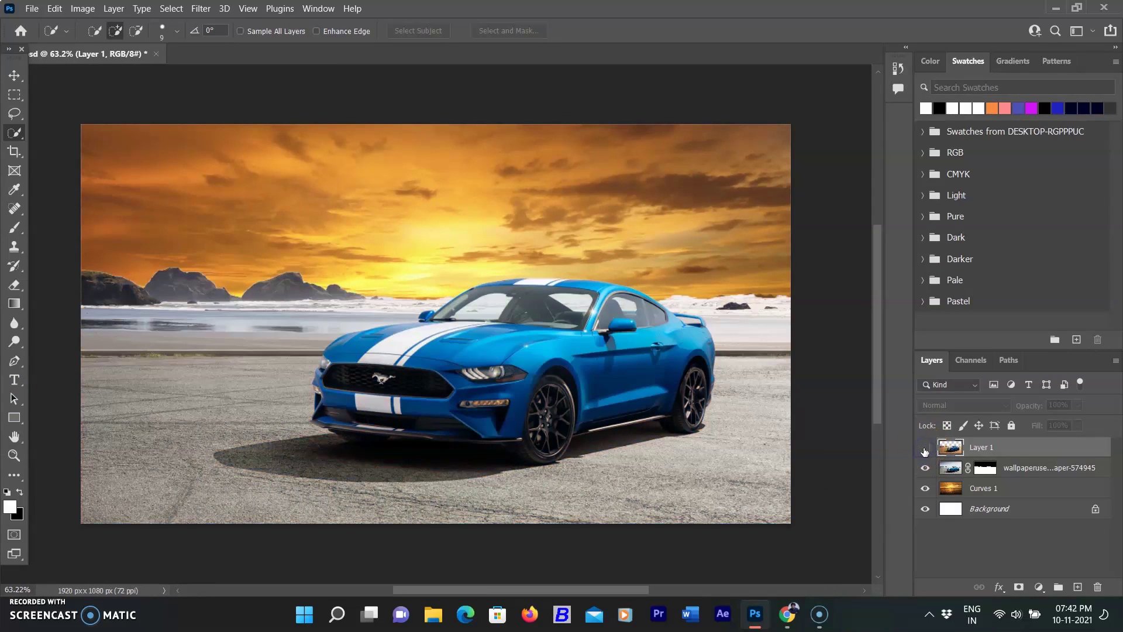
left_click(924, 448)
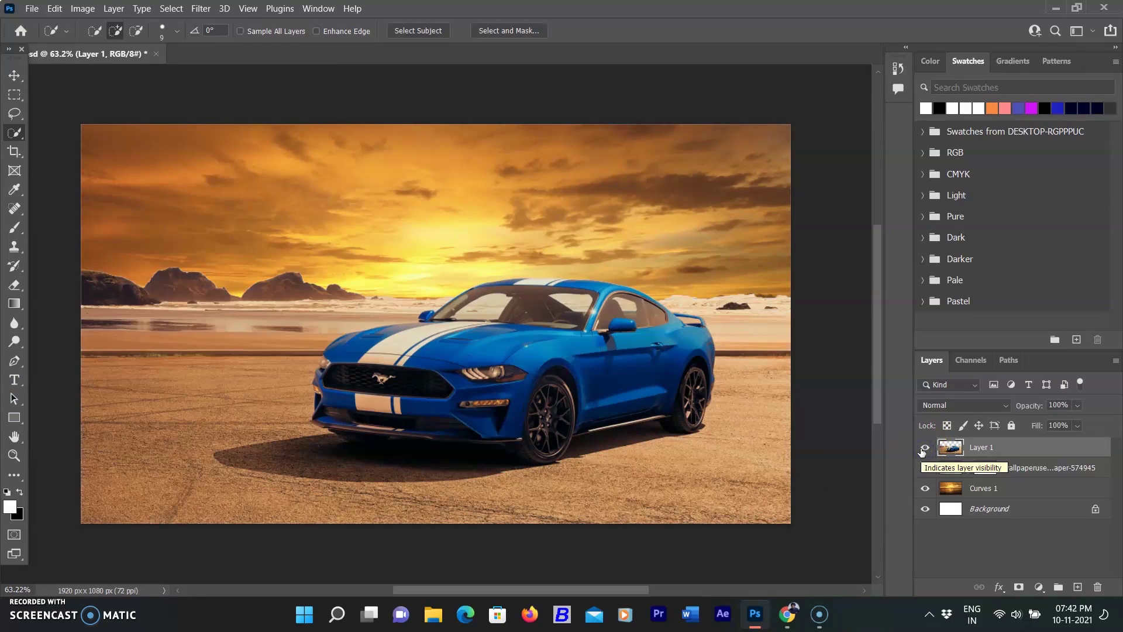
left_click(920, 459)
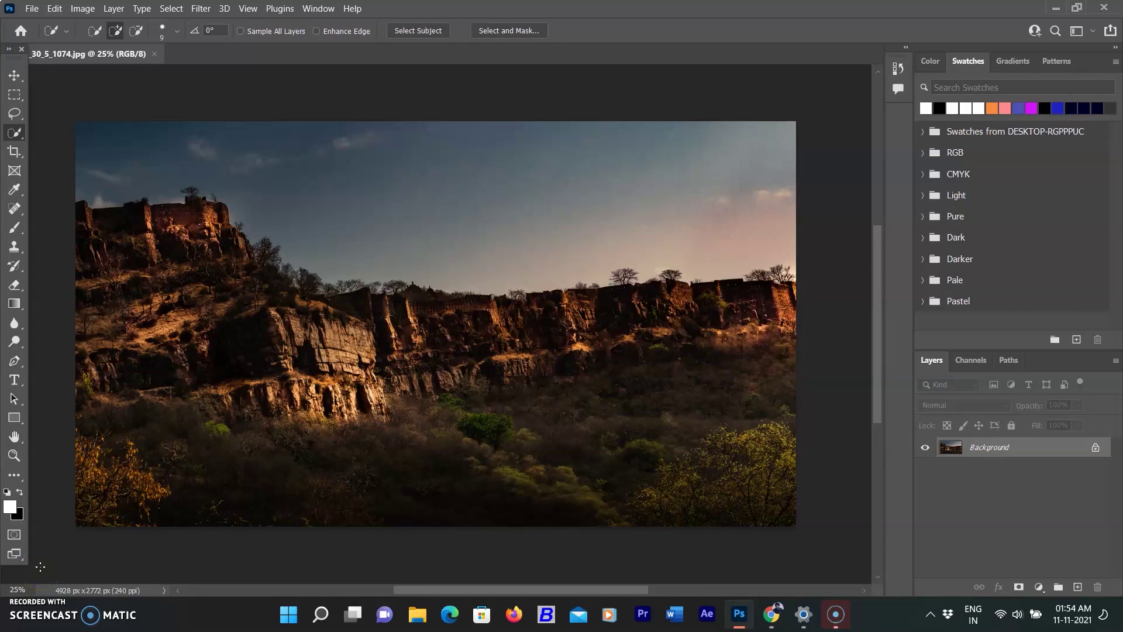
Step: Try the Color Transfer neural filter on the cliff landscape photo and browse its presets
left_click(201, 8)
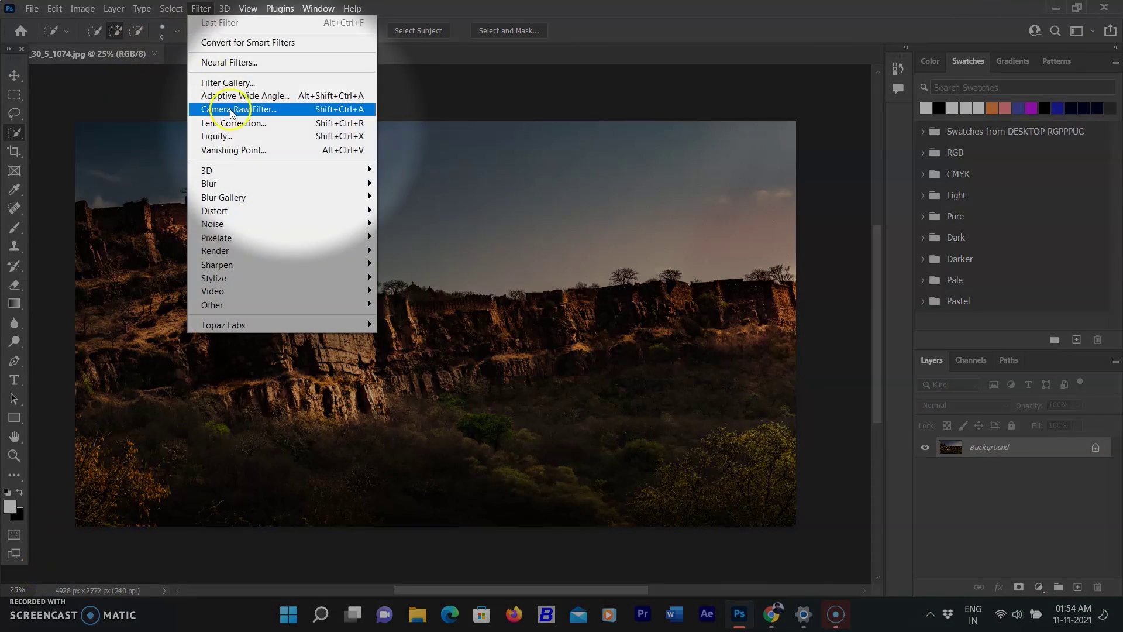
left_click(221, 62)
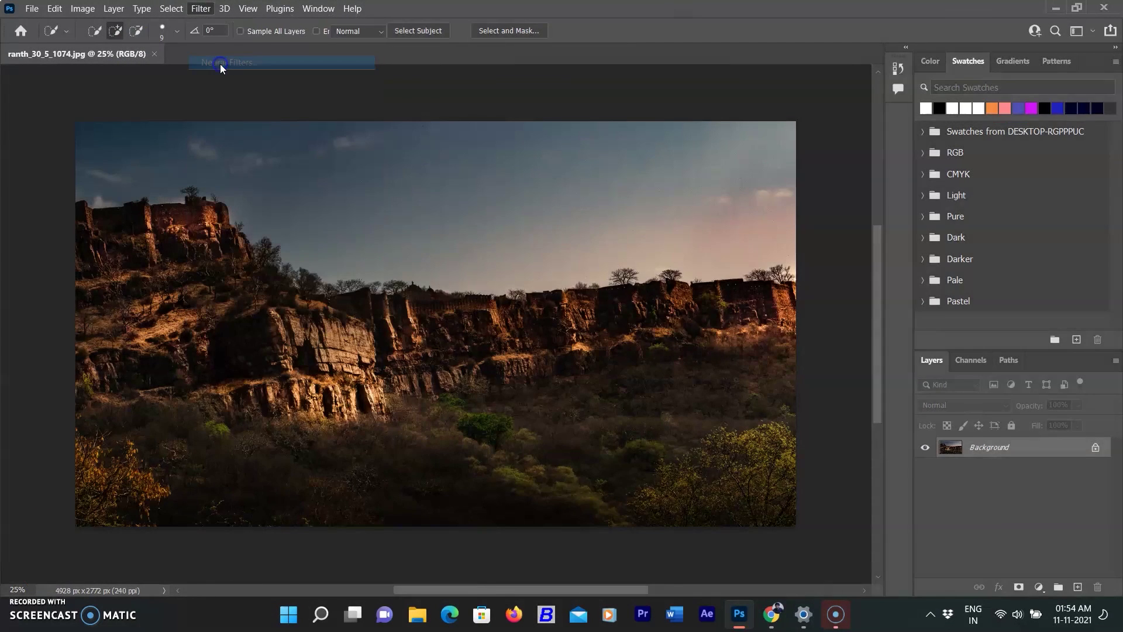
left_click(820, 436)
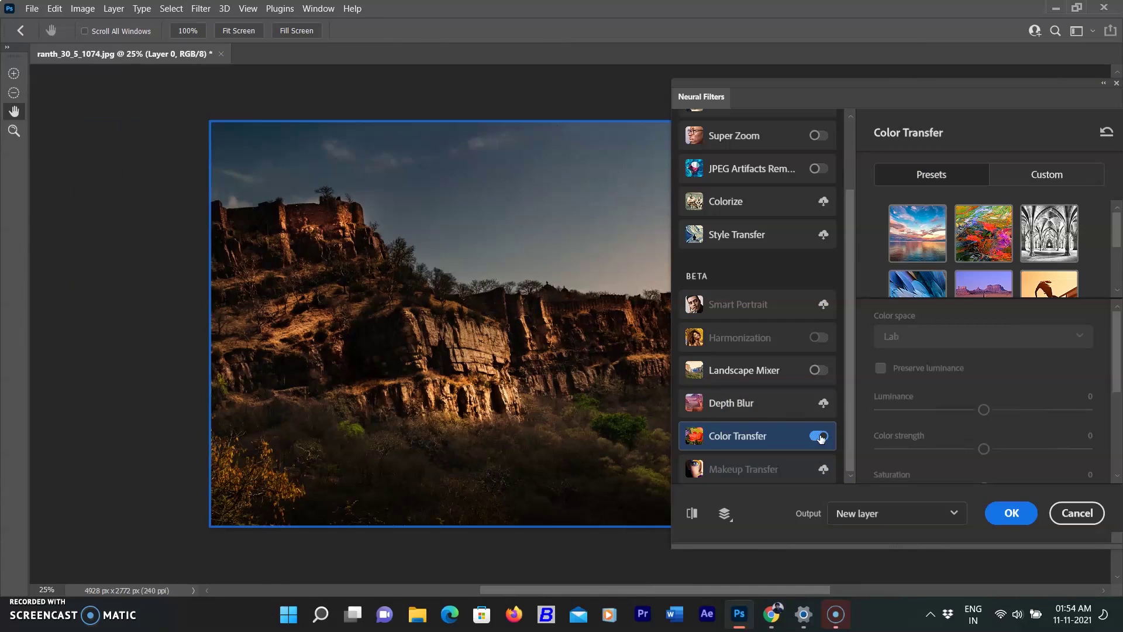
scroll(995, 252, "down", 2)
left_click(1082, 274)
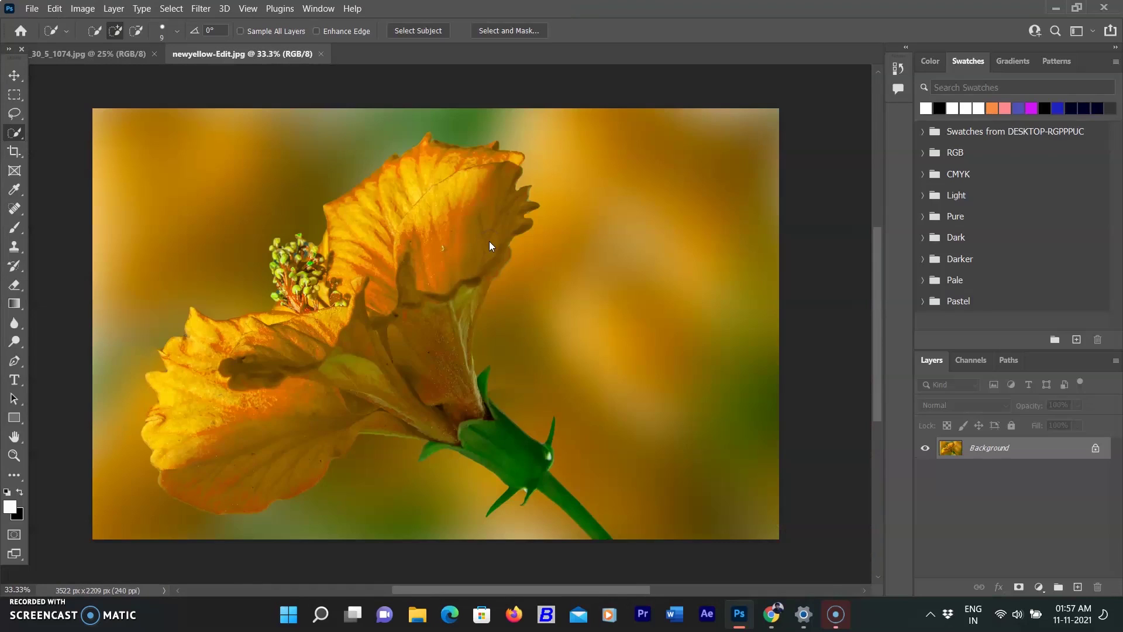
Step: Try the Color Transfer neural filter on the yellow flower with the sunset-sky preset and the colorful red-flowers preset
left_click(484, 238)
left_click(202, 9)
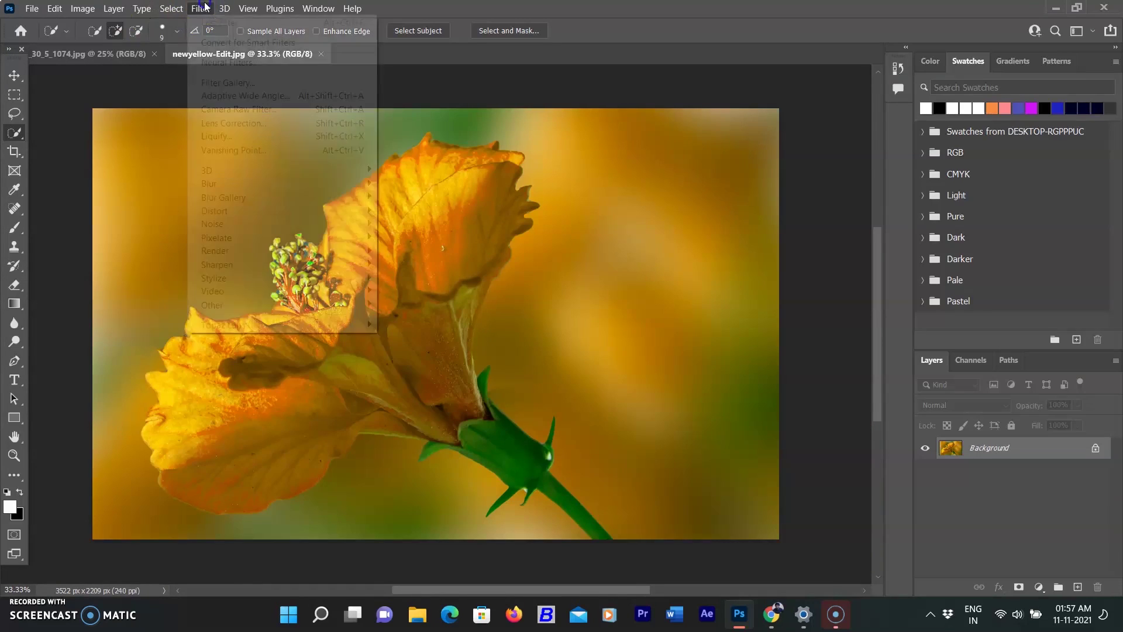
left_click(229, 62)
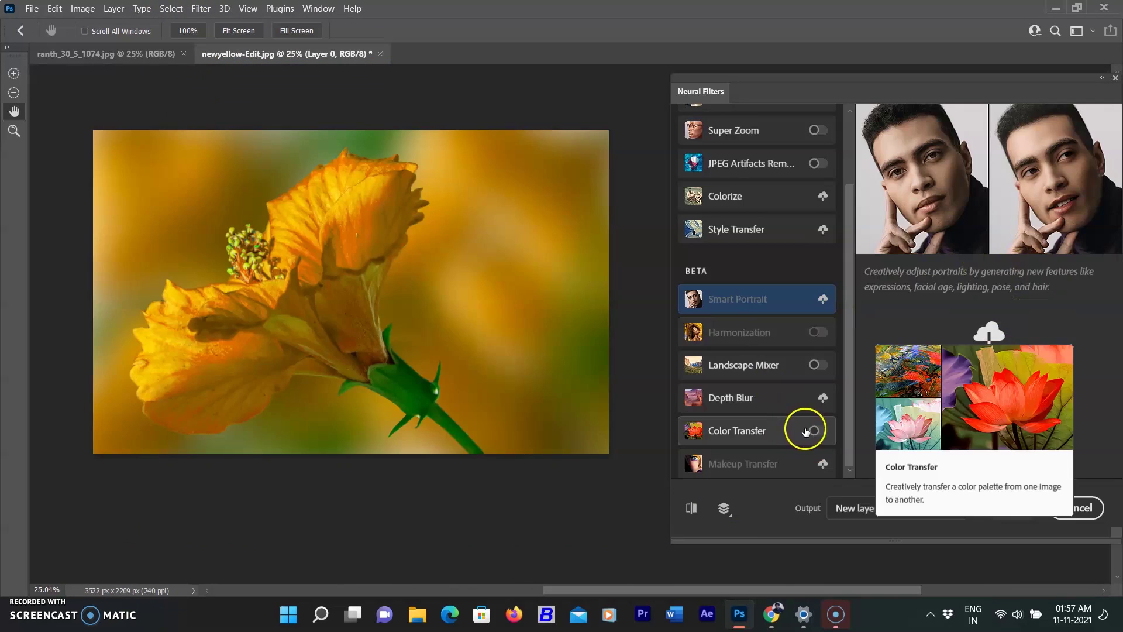
left_click(806, 431)
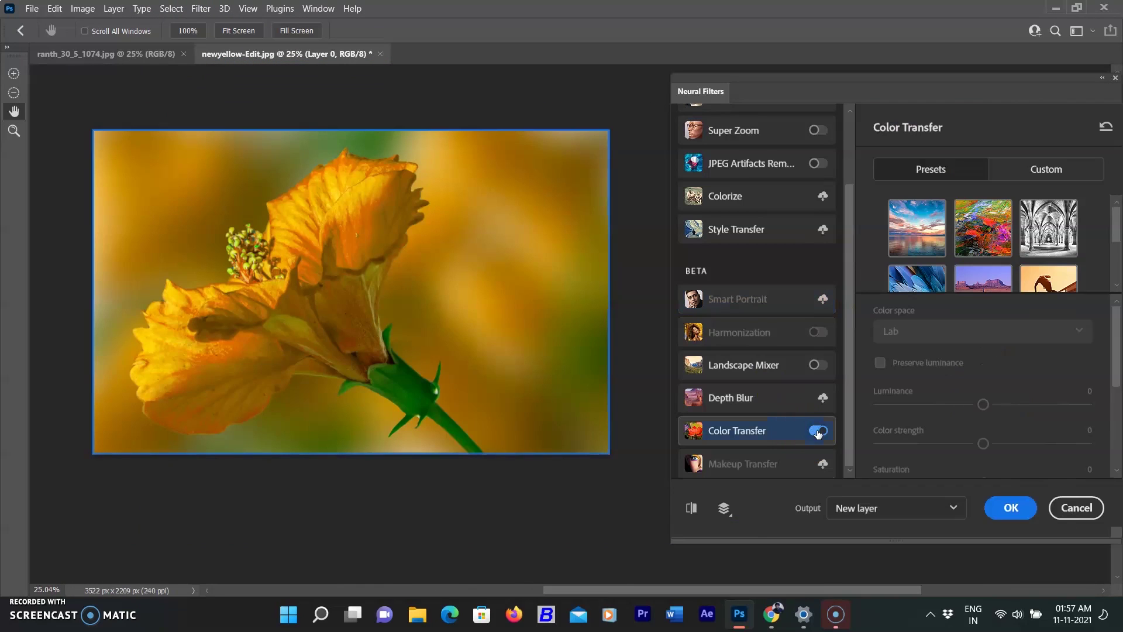
left_click(923, 227)
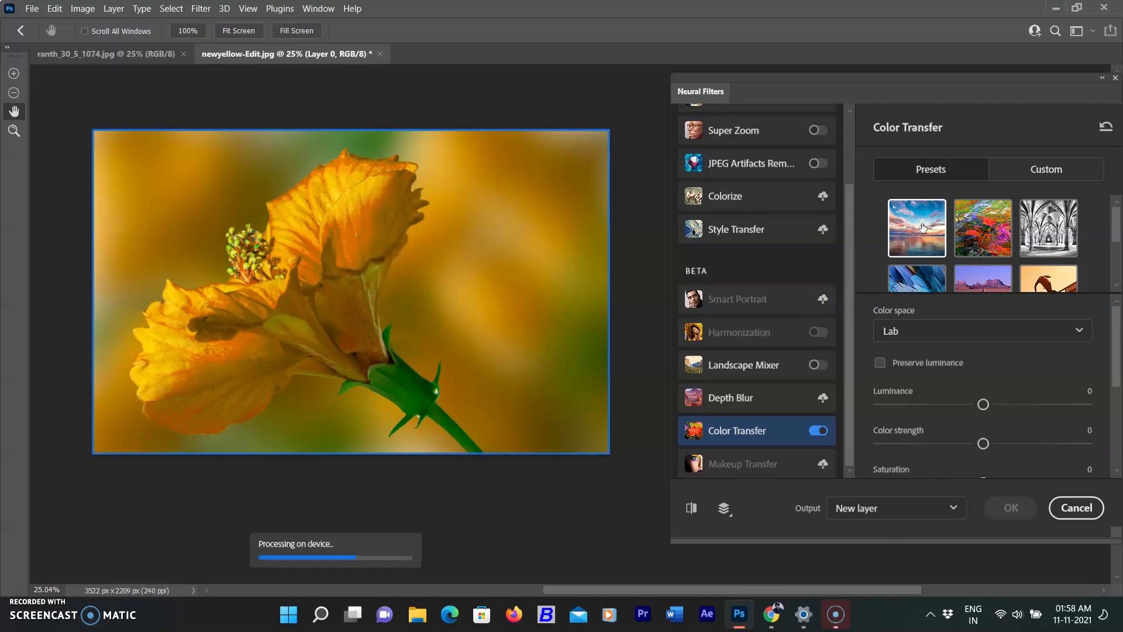
left_click(990, 238)
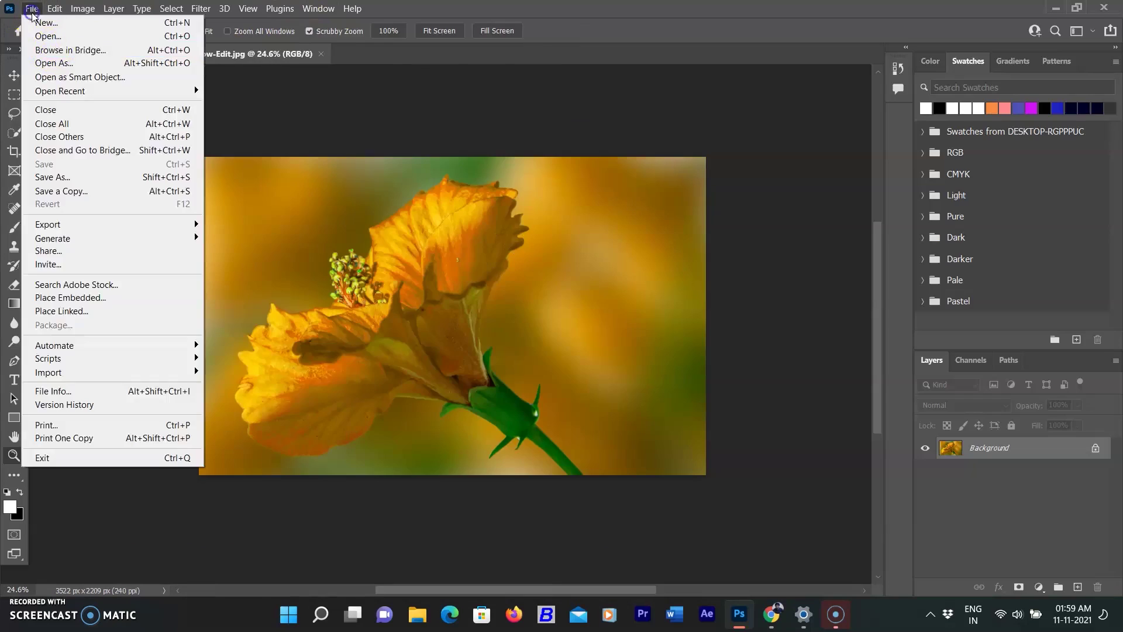
Step: Open newredEdit.jpg from the Flowers folder and close the cliff landscape document
left_click(35, 33)
scroll(430, 181, "down", 2)
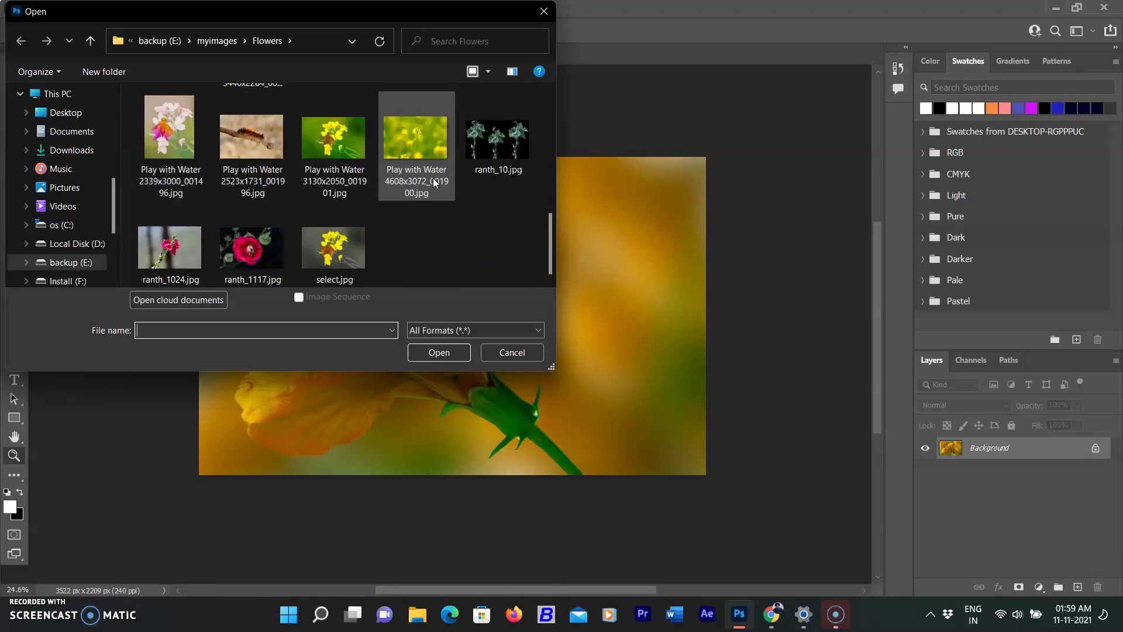
scroll(433, 178, "down", 2)
left_click(416, 245)
left_click(439, 352)
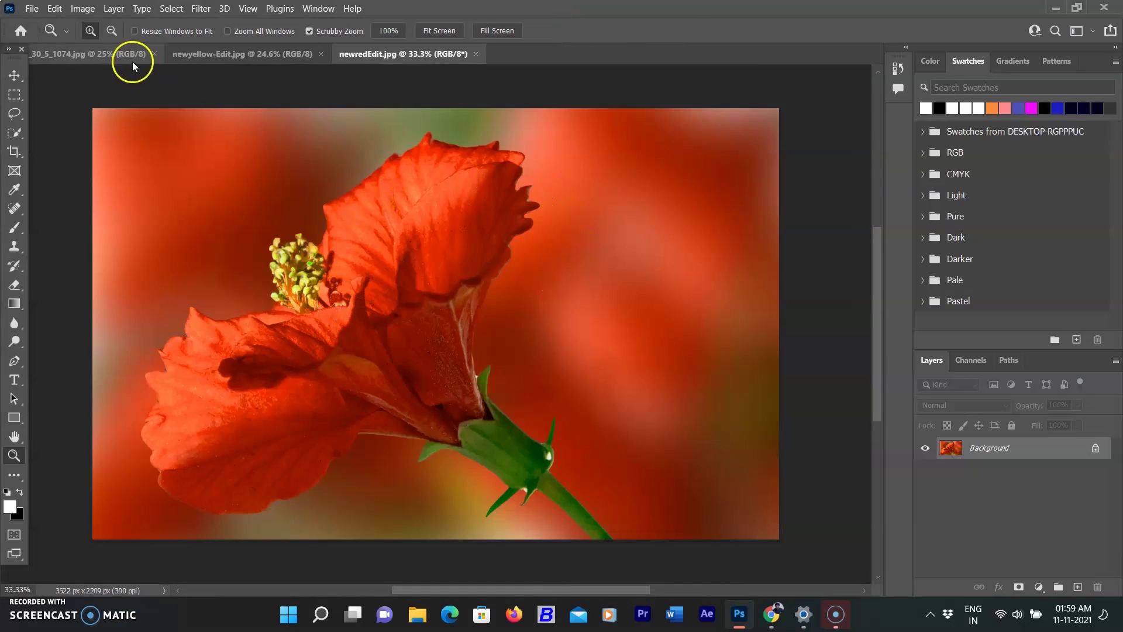
left_click(154, 54)
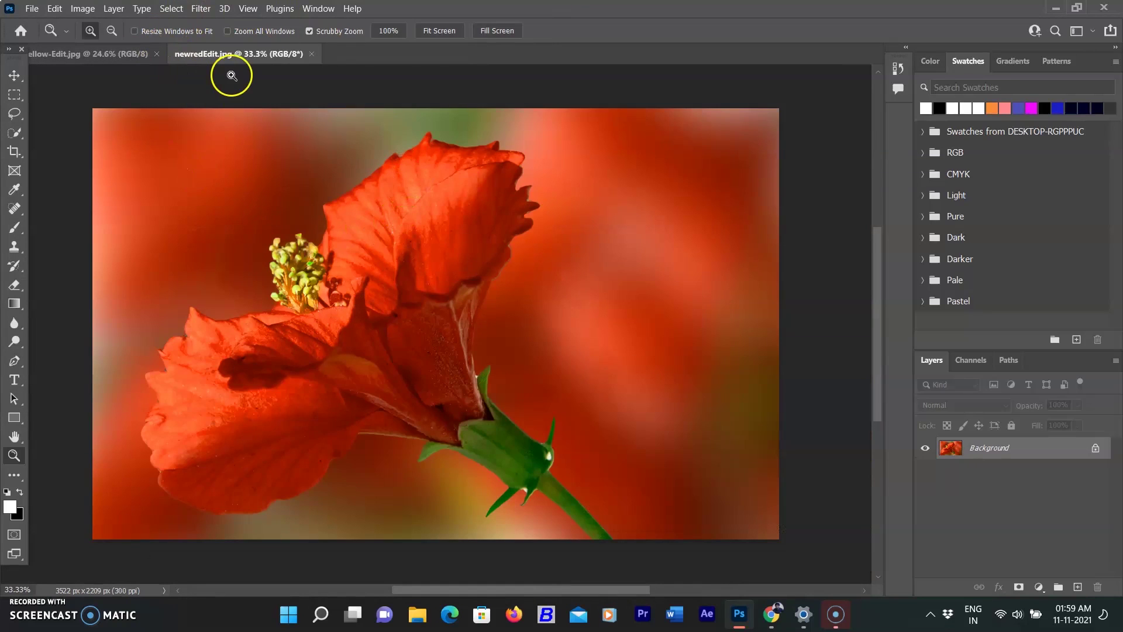
Step: Turn on the Color Transfer neural filter for newyellow-Edit.jpg and use newredEdit.jpg as its custom reference image
left_click(108, 55)
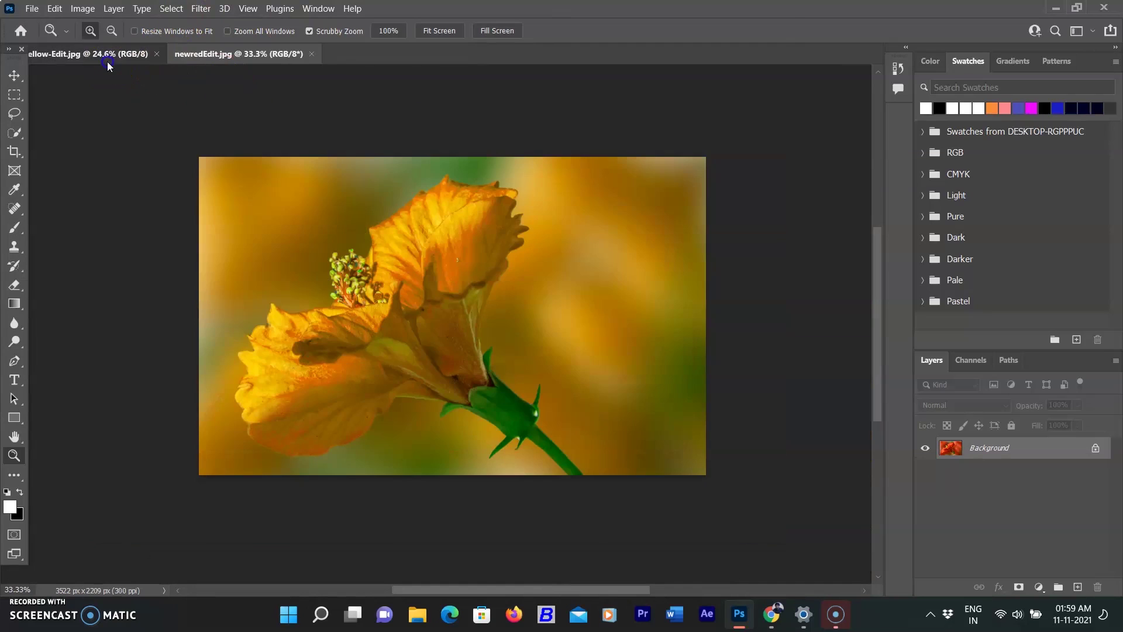
left_click(200, 9)
left_click(224, 58)
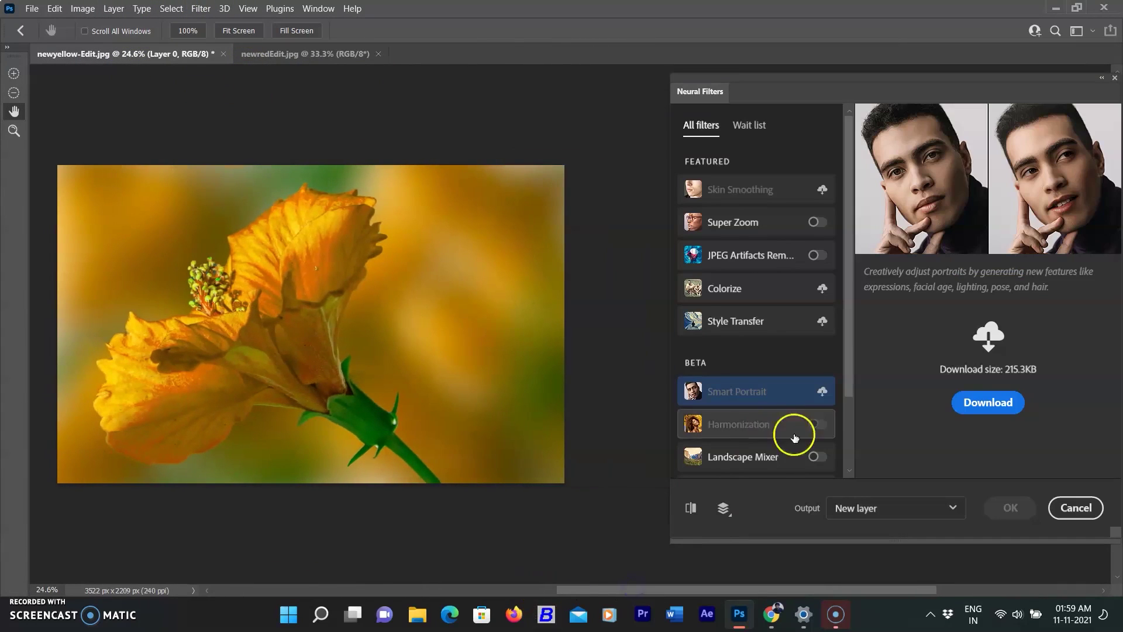
scroll(794, 436, "down", 2)
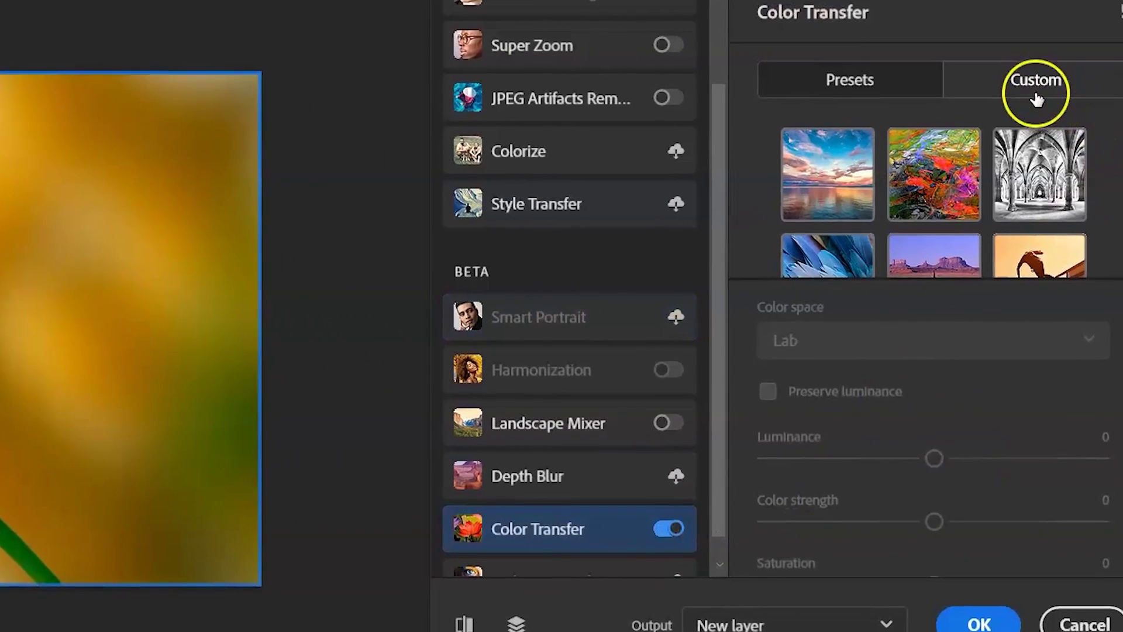
left_click(1041, 135)
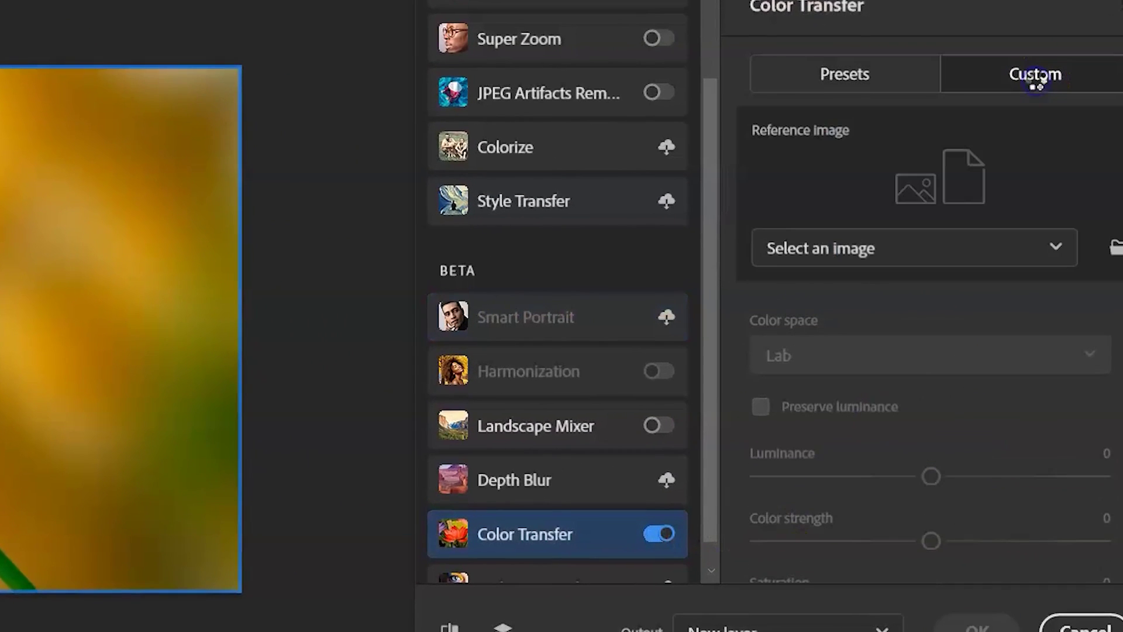
left_click(956, 251)
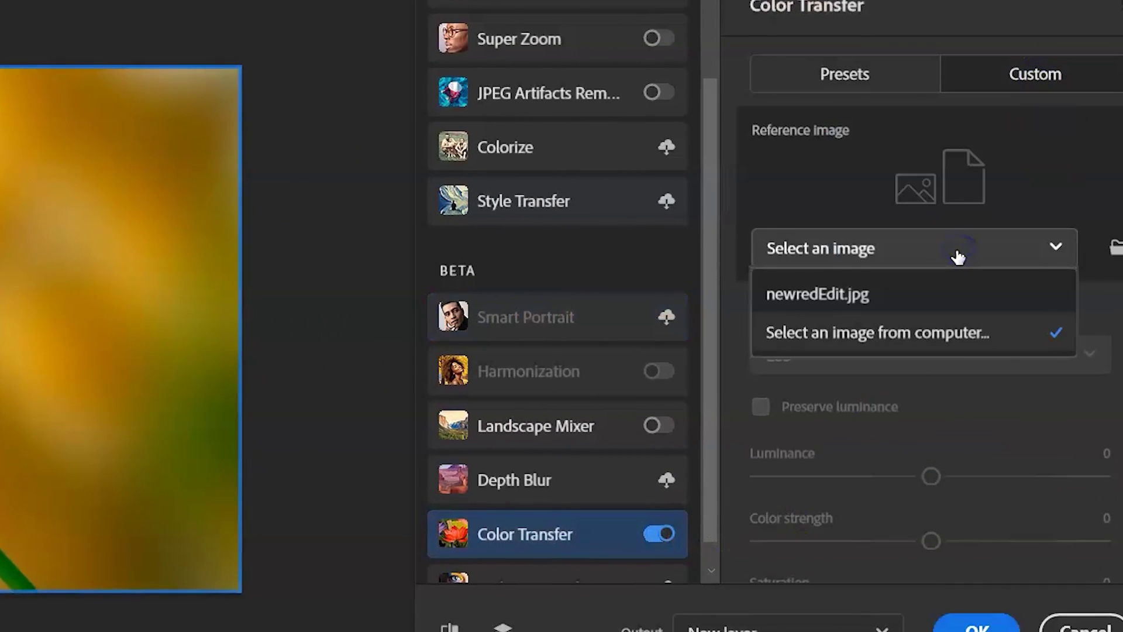
left_click(827, 295)
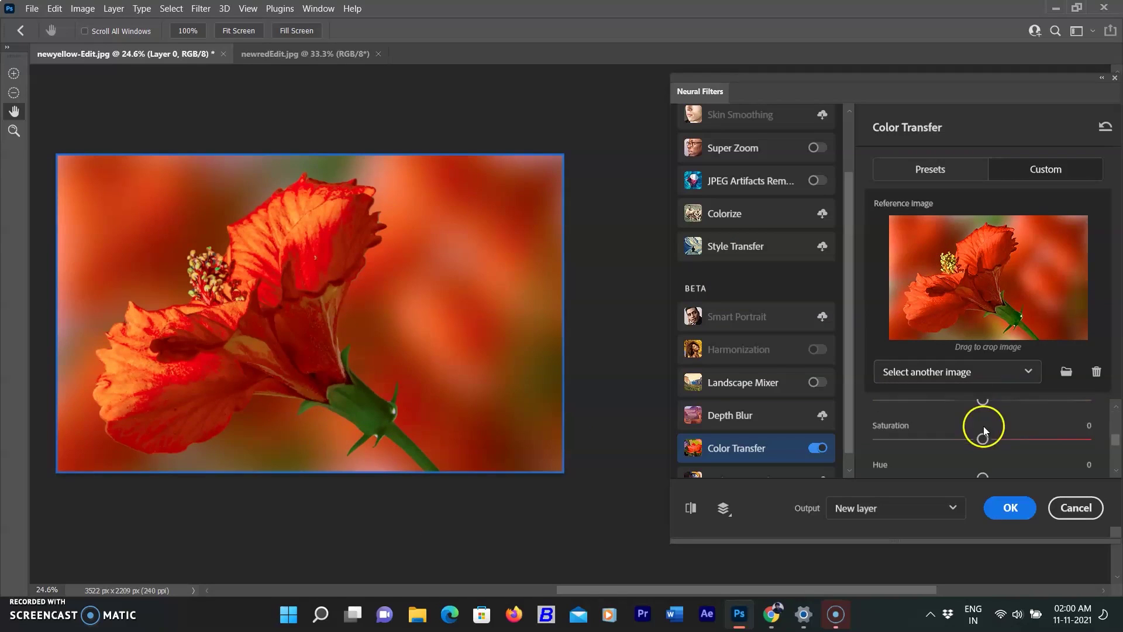
Step: Raise a Color Transfer adjustment for the flower far above its default and reduce it to a moderate increase
scroll(984, 425, "down", 1)
left_click_drag(982, 420, 1073, 419)
left_click(1033, 421)
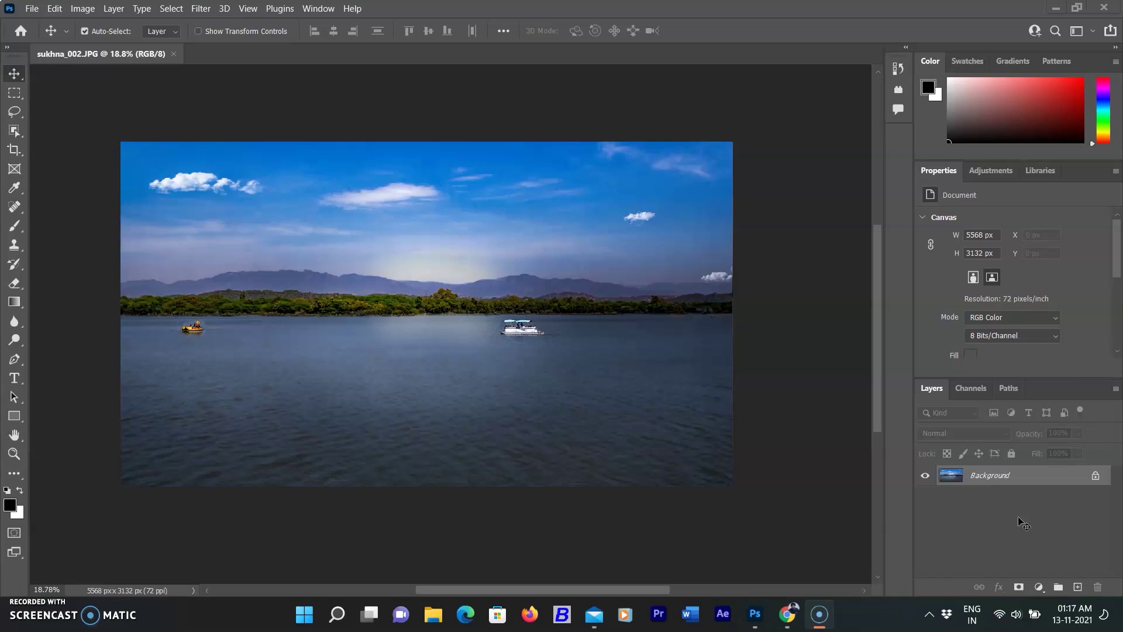
Step: Duplicate the Background layer of the lake photo sukhna_002.JPG
left_click(1004, 475)
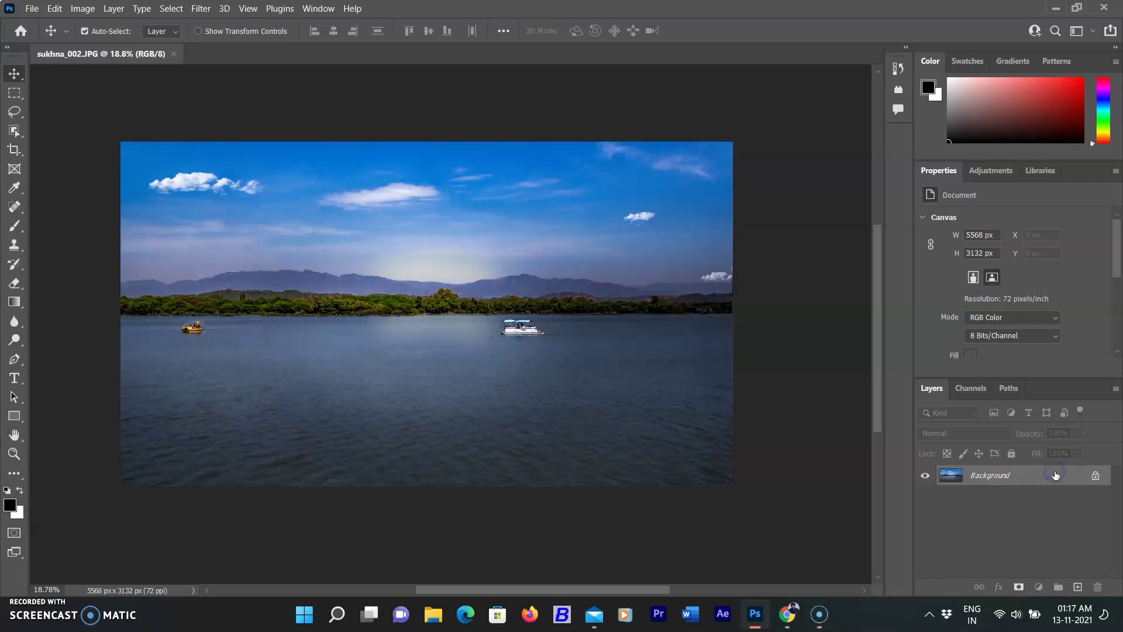
key("ctrl+j")
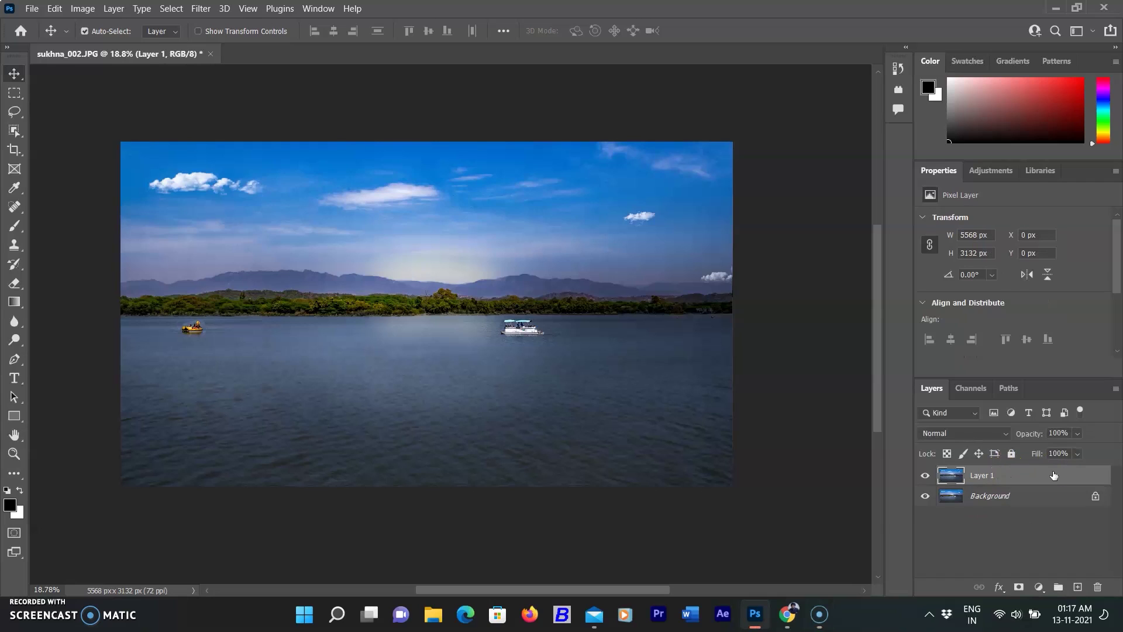
left_click_drag(1054, 475, 709, 240)
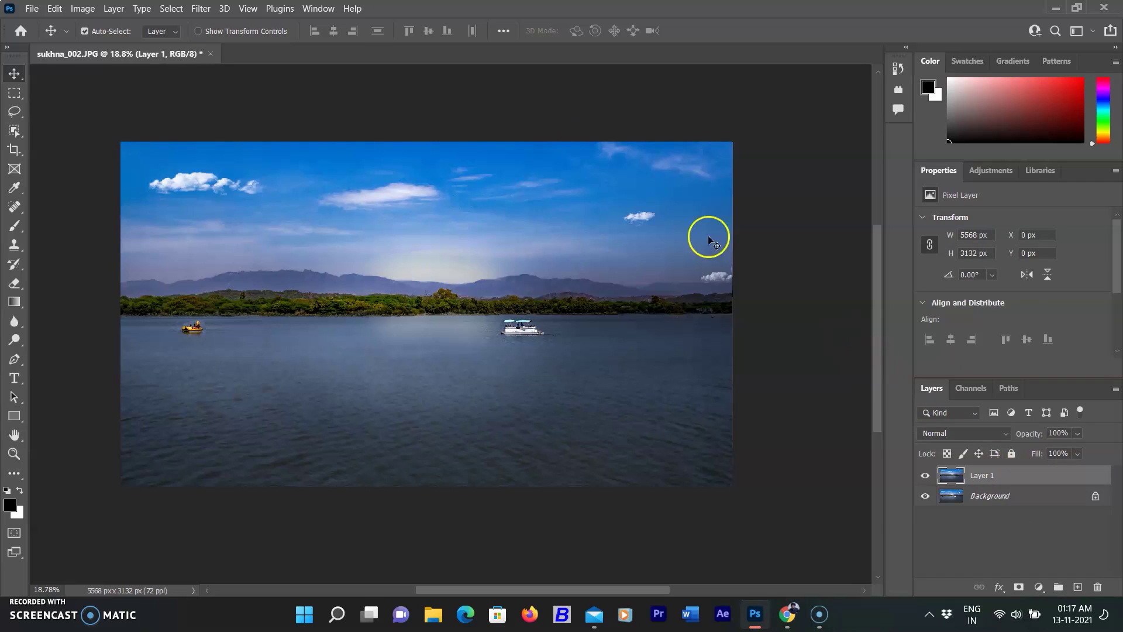
Step: Turn on the Landscape Mixer neural filter for the duplicated lake layer and set Sunset to 62 and Spring to 56
left_click(202, 8)
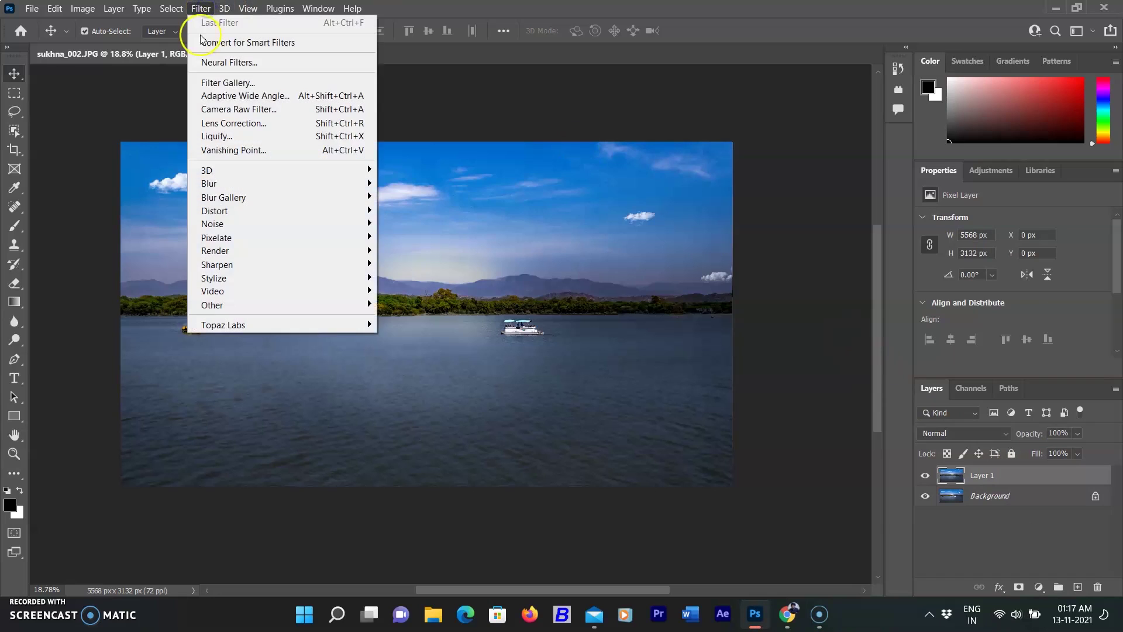
left_click(237, 63)
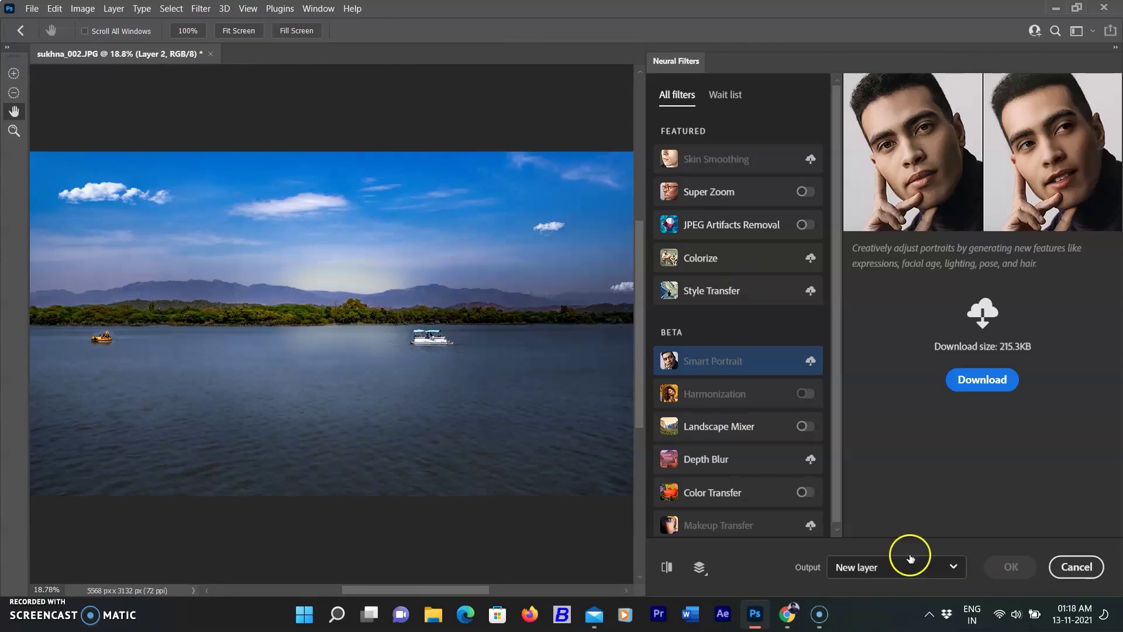
left_click(809, 431)
left_click(805, 427)
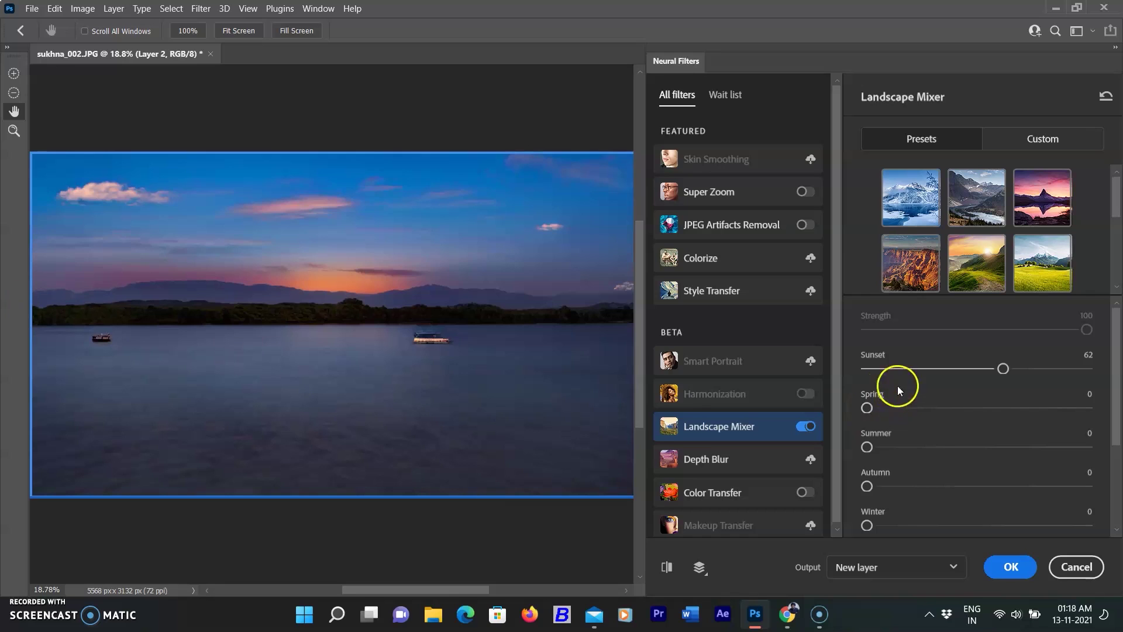
left_click_drag(867, 407, 989, 407)
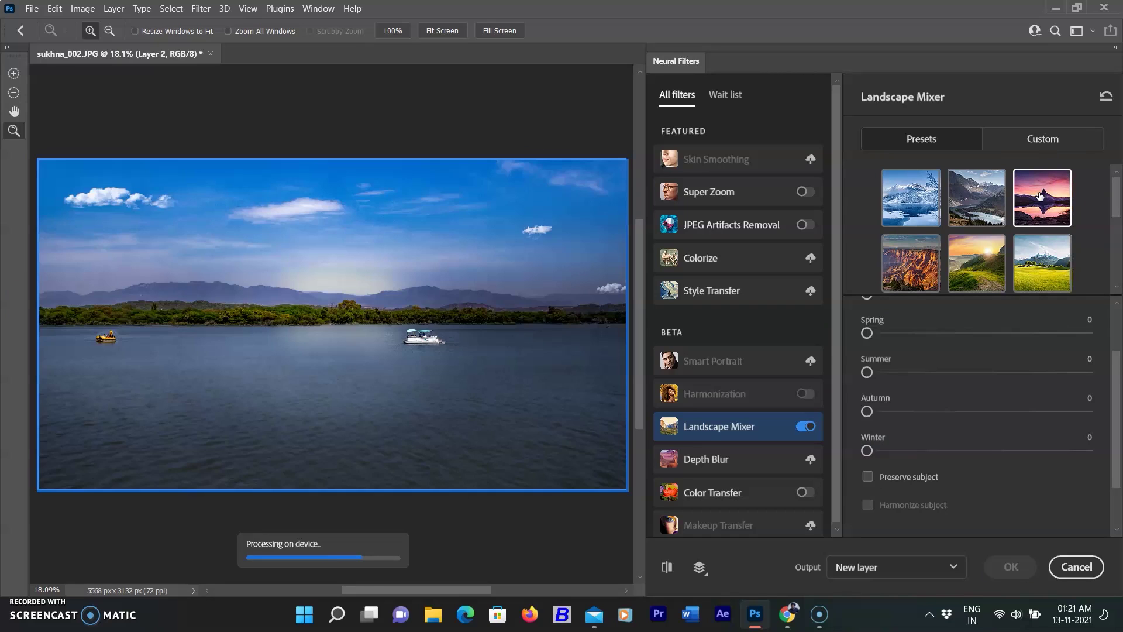
left_click(1114, 335)
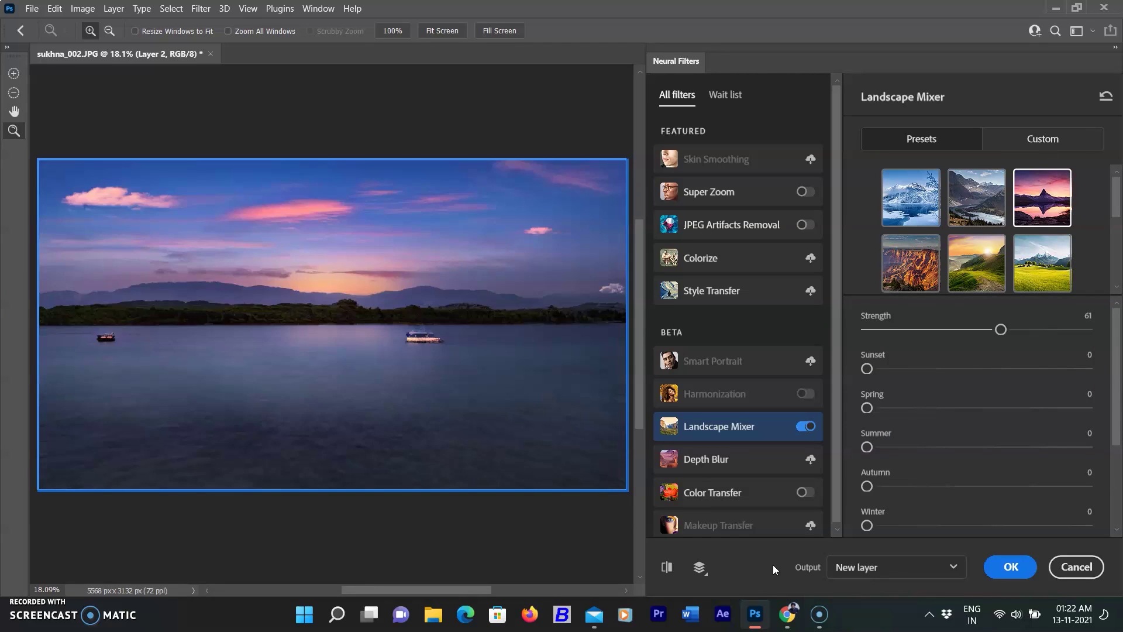
Step: Try the autumn lake preset and the pink misty lake preset at Strength 100, checking both boats up close
scroll(910, 199, "down", 2)
left_click(909, 190)
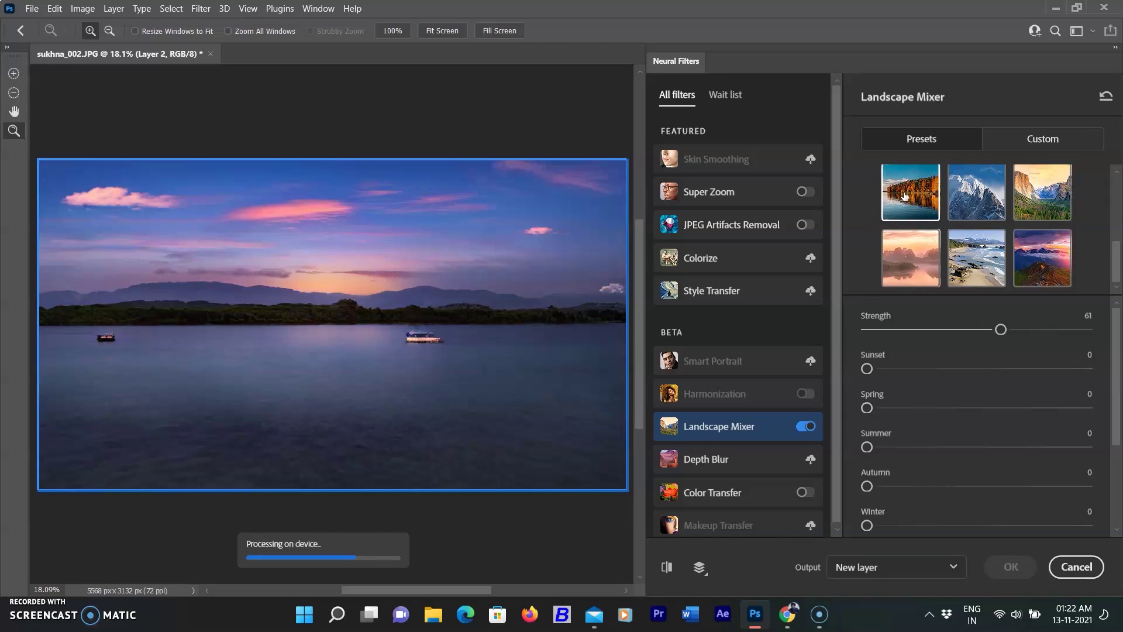
left_click(419, 336)
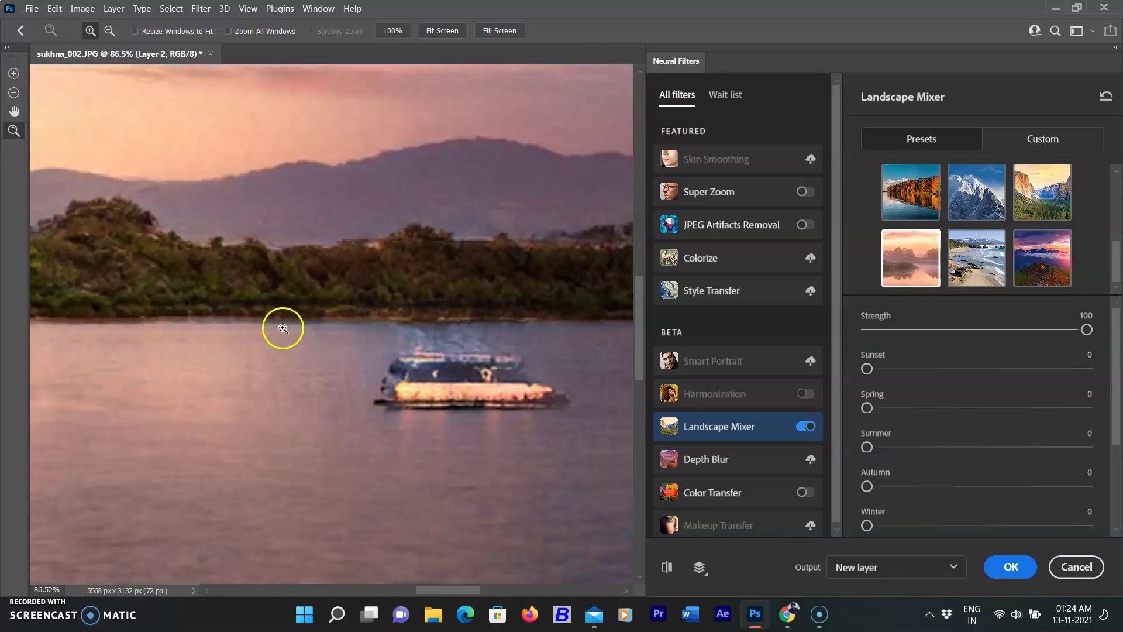
scroll(395, 290, "down", 1)
left_click_drag(197, 385, 612, 386)
left_click_drag(216, 356, 616, 374)
left_click_drag(86, 308, 479, 298)
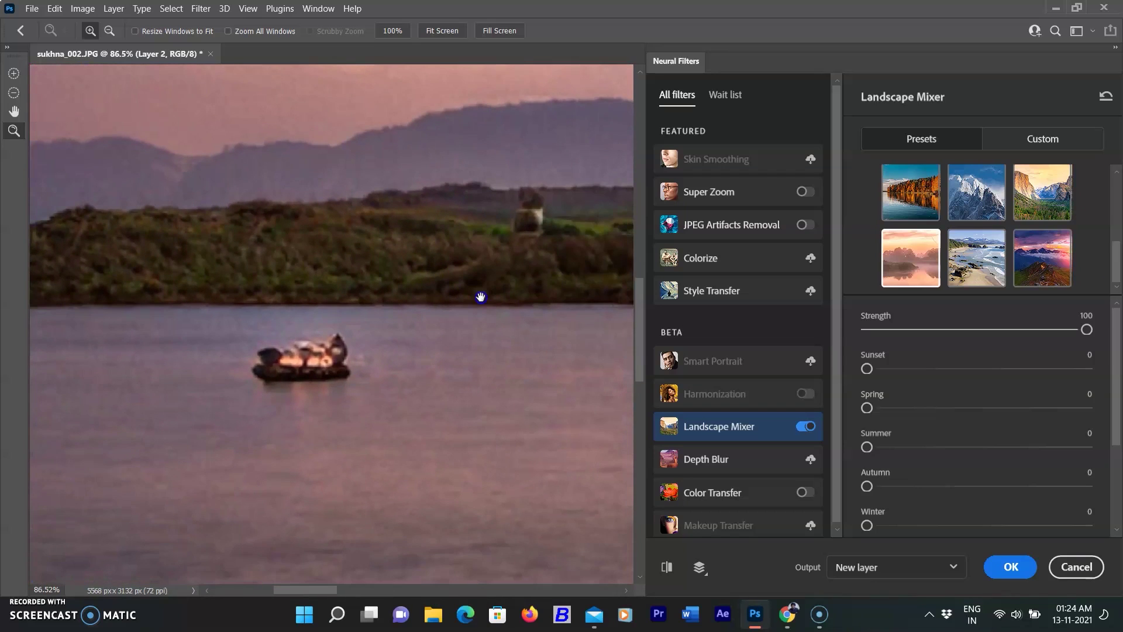
Step: Set the Landscape Mixer output to Smart filter and apply it
left_click(939, 564)
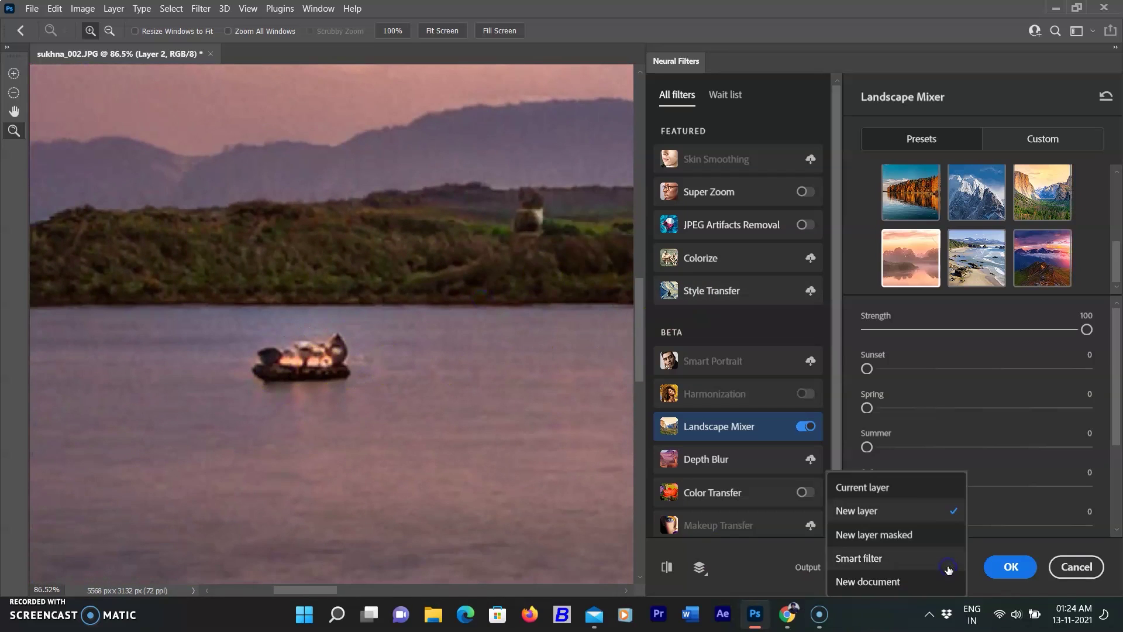
left_click(858, 558)
left_click(1010, 567)
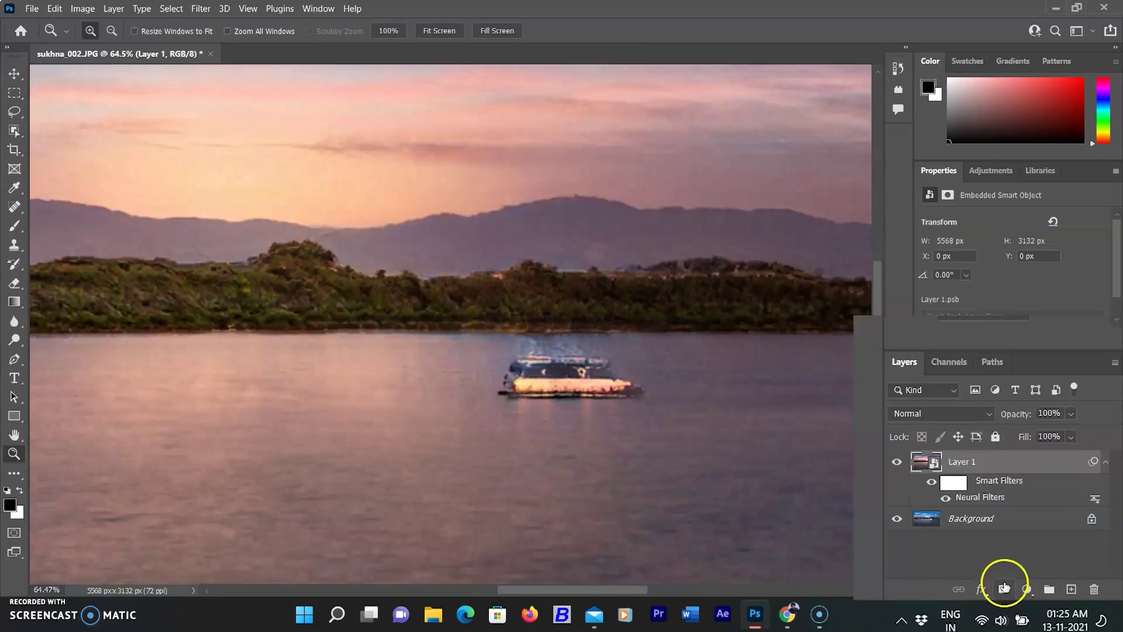
Step: Add a layer mask to Layer 1 and paint black over the white boat with an enlarged brush to restore its original pixels
left_click(1001, 589)
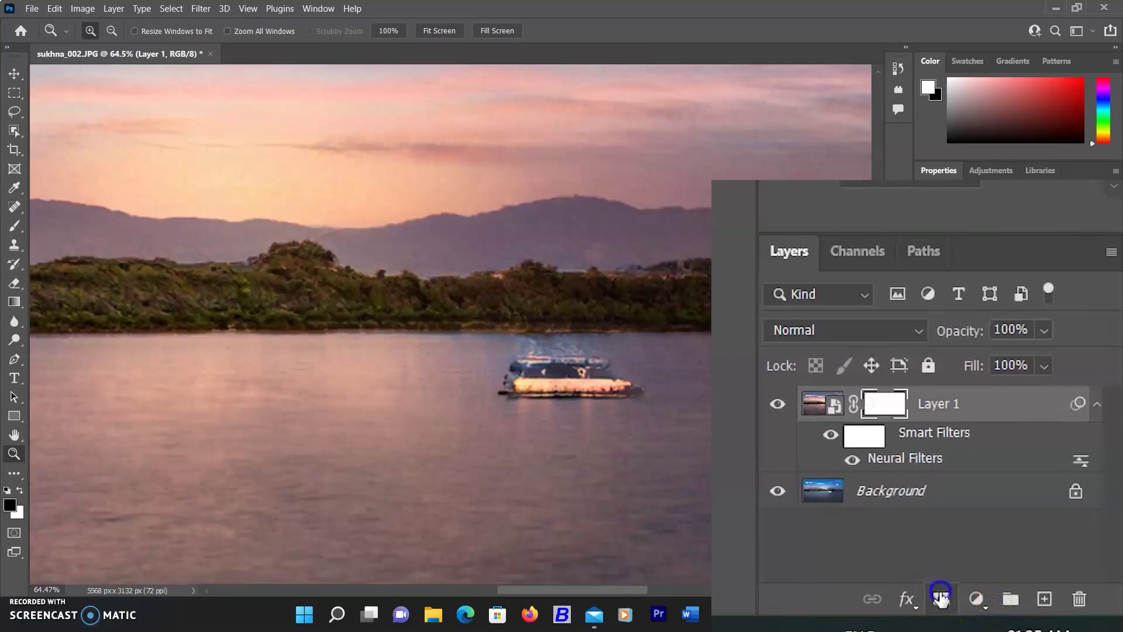
left_click(14, 226)
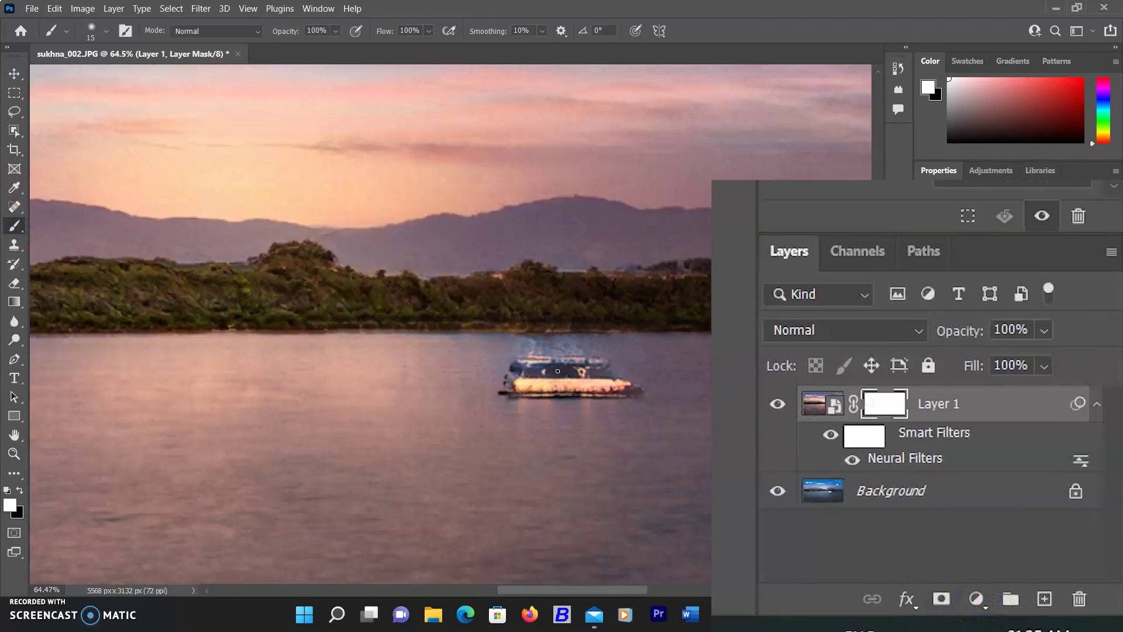
key("bracketright")
key("bracketright")
key("x")
mouse_move(589, 373)
left_mouse_down()
mouse_move(534, 381)
mouse_move(600, 382)
mouse_move(517, 372)
mouse_move(480, 395)
mouse_move(513, 334)
mouse_move(545, 363)
mouse_move(630, 351)
mouse_move(576, 382)
left_mouse_up()
Step: Refine the layer mask around the white boat's edges with a 20 px brush, alternating between black and white
scroll(525, 374, "up", 5)
key("x")
key("x")
key("bracketleft")
key("bracketleft")
key("bracketleft")
key("bracketleft")
key("x")
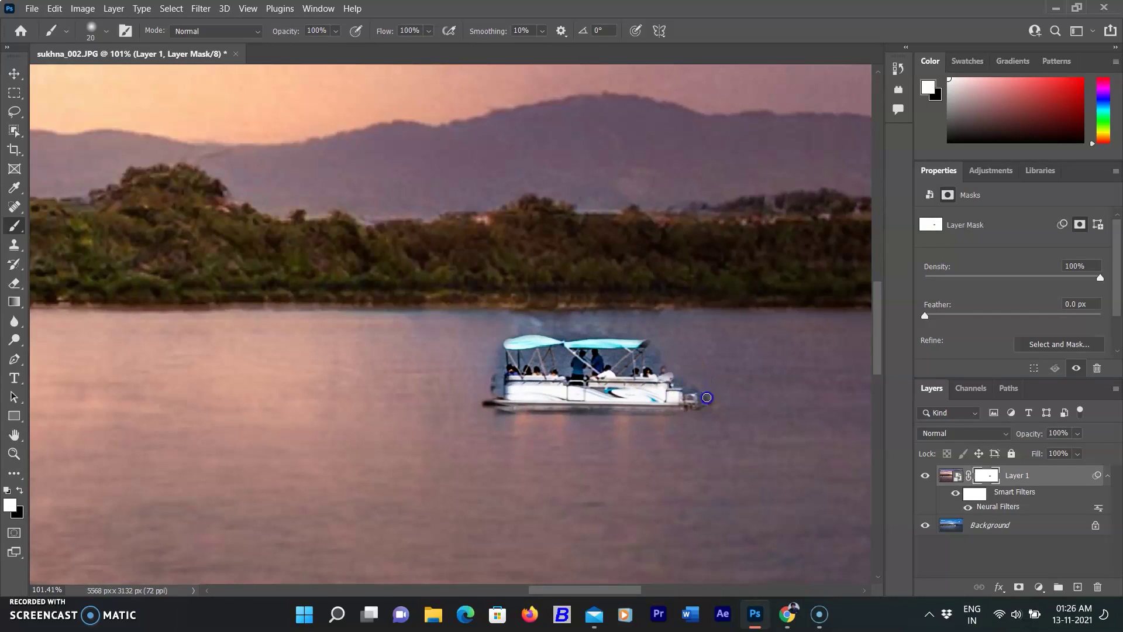
Step: Paint black on the Layer 1 mask over the yellow boat and refine its edges by alternating white and black
key("x")
key("x")
left_click(697, 341)
scroll(631, 393, "down", 6)
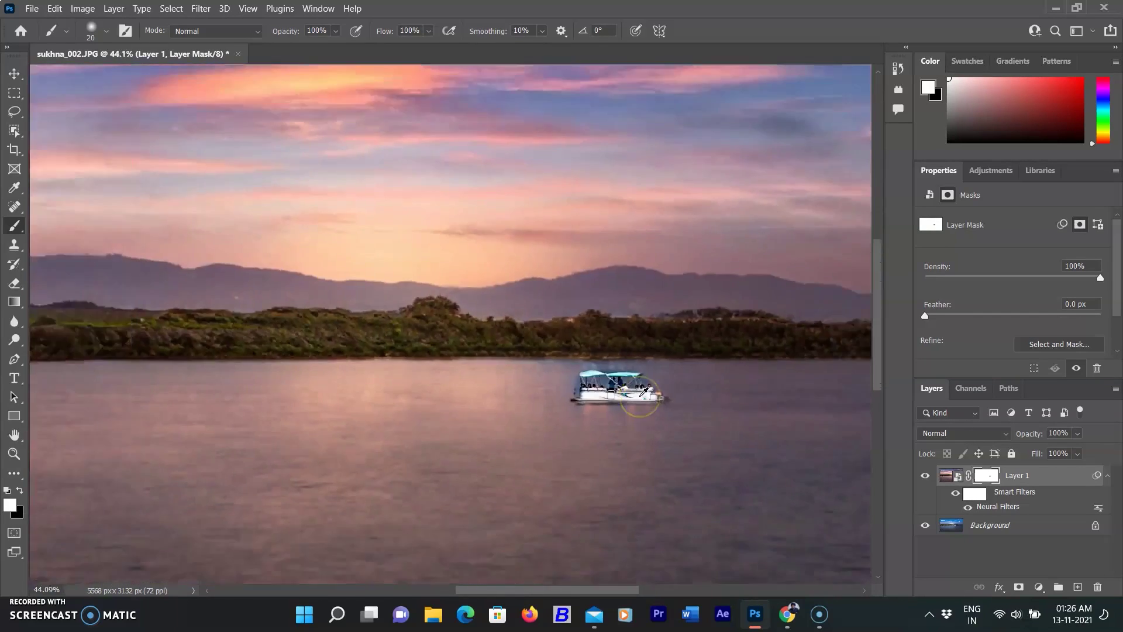
scroll(351, 362, "up", 3)
mouse_move(351, 363)
left_mouse_down()
mouse_move(666, 365)
mouse_move(684, 387)
left_mouse_up()
scroll(331, 377, "up", 3)
key("x")
mouse_move(329, 387)
left_mouse_down()
mouse_move(383, 377)
mouse_move(408, 402)
left_mouse_up()
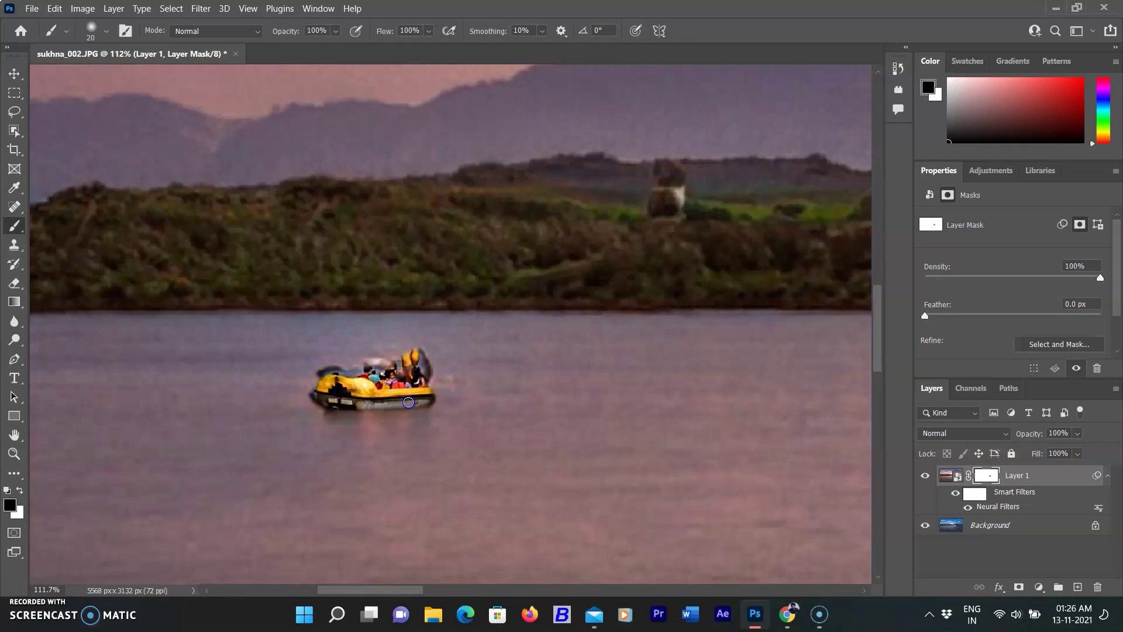
key("x")
mouse_move(301, 393)
left_mouse_down()
mouse_move(333, 369)
mouse_move(431, 351)
left_mouse_up()
scroll(335, 391, "up", 3)
key("x")
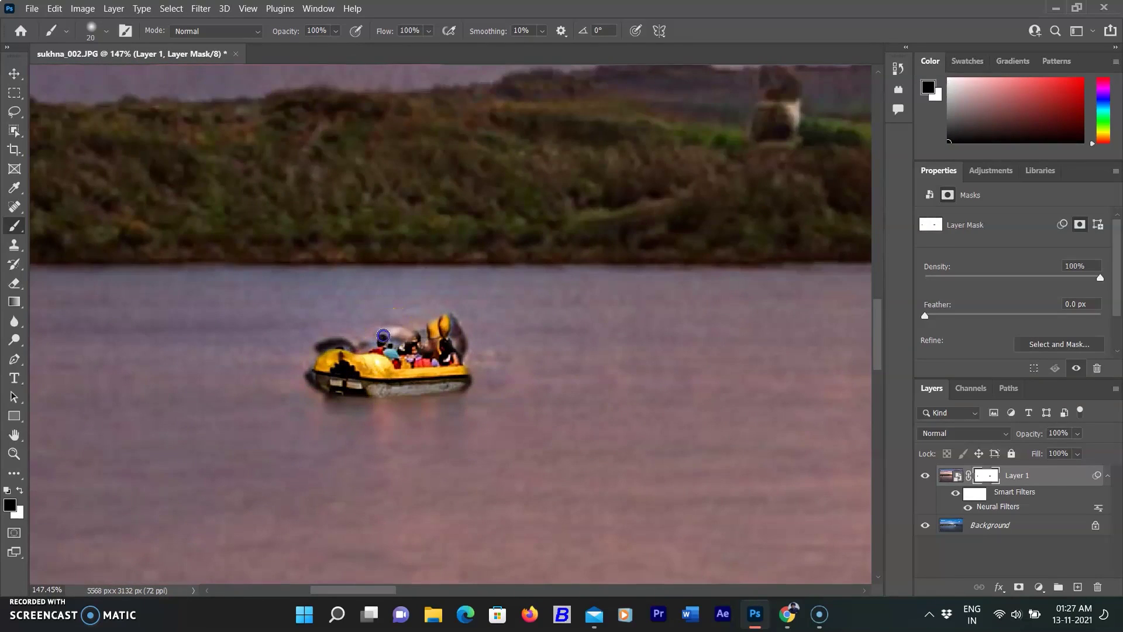
scroll(401, 342, "up", 1)
scroll(404, 339, "up", 1)
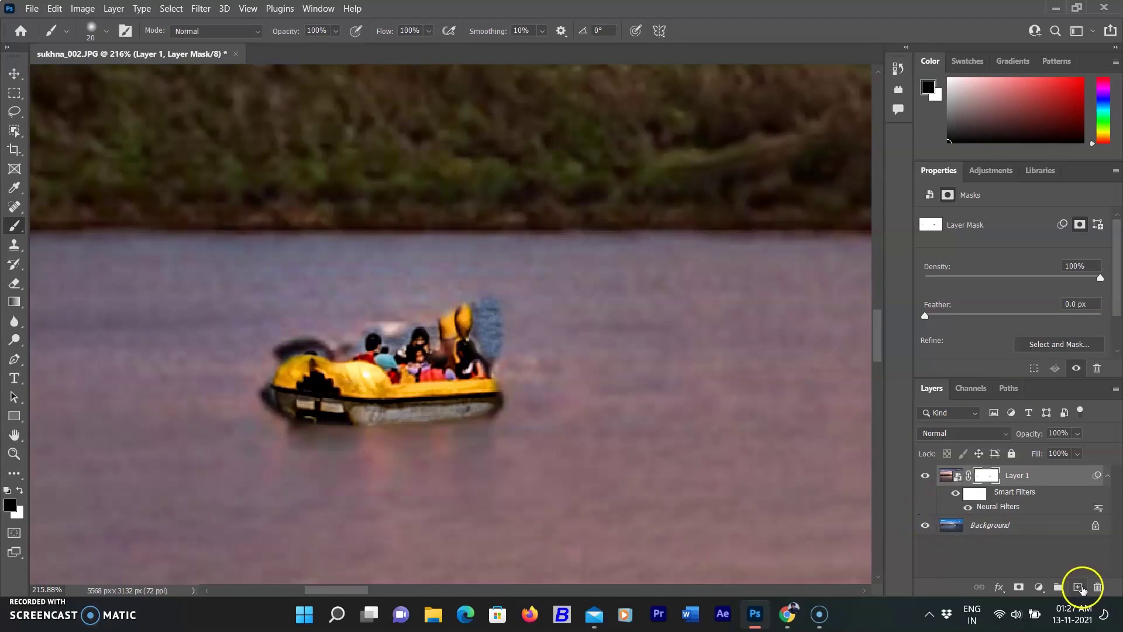
Step: Add an empty layer above Layer 1 and try to heal the blue patch beside the yellow boat with the Healing Brush
left_click(1078, 587)
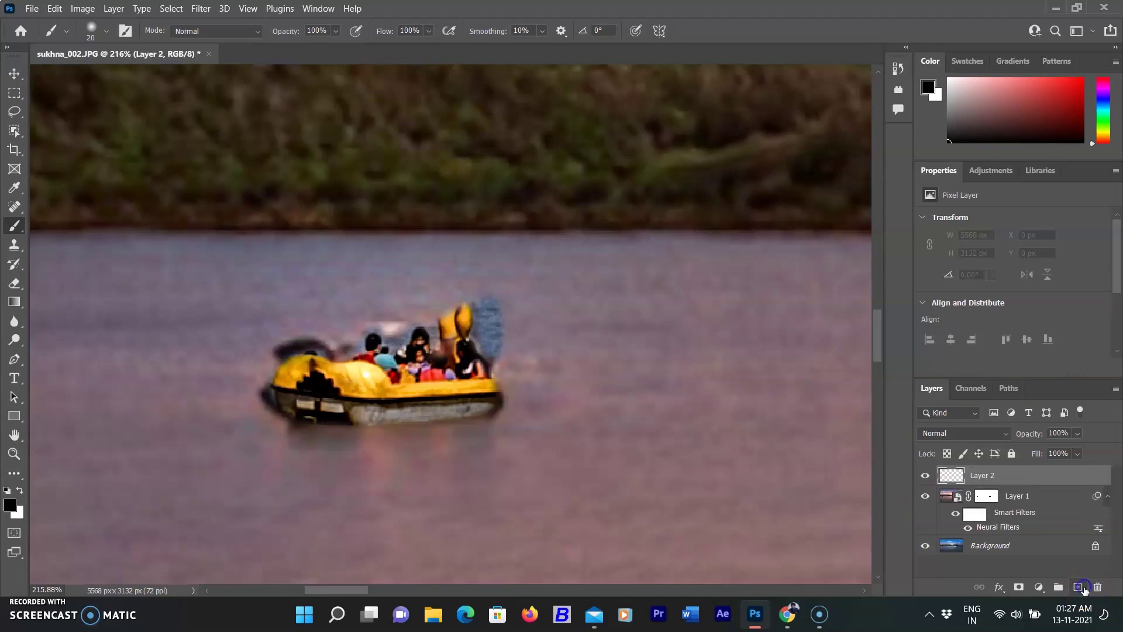
left_click(15, 206)
right_click(14, 206)
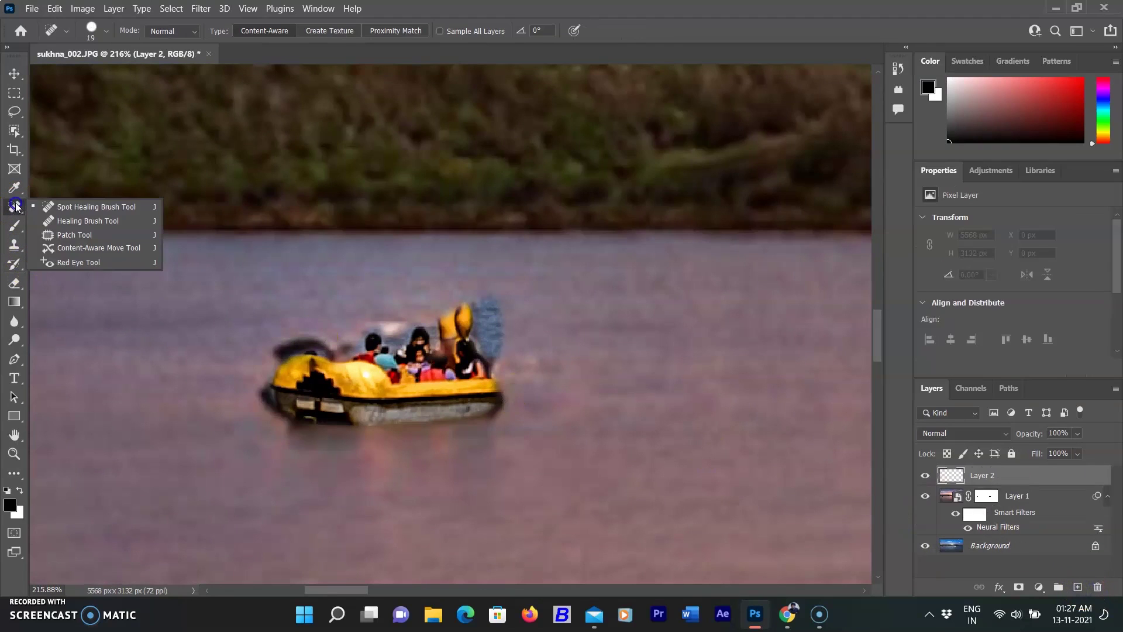
left_click(71, 220)
left_click(529, 304, "alt")
left_click_drag(499, 298, 498, 318)
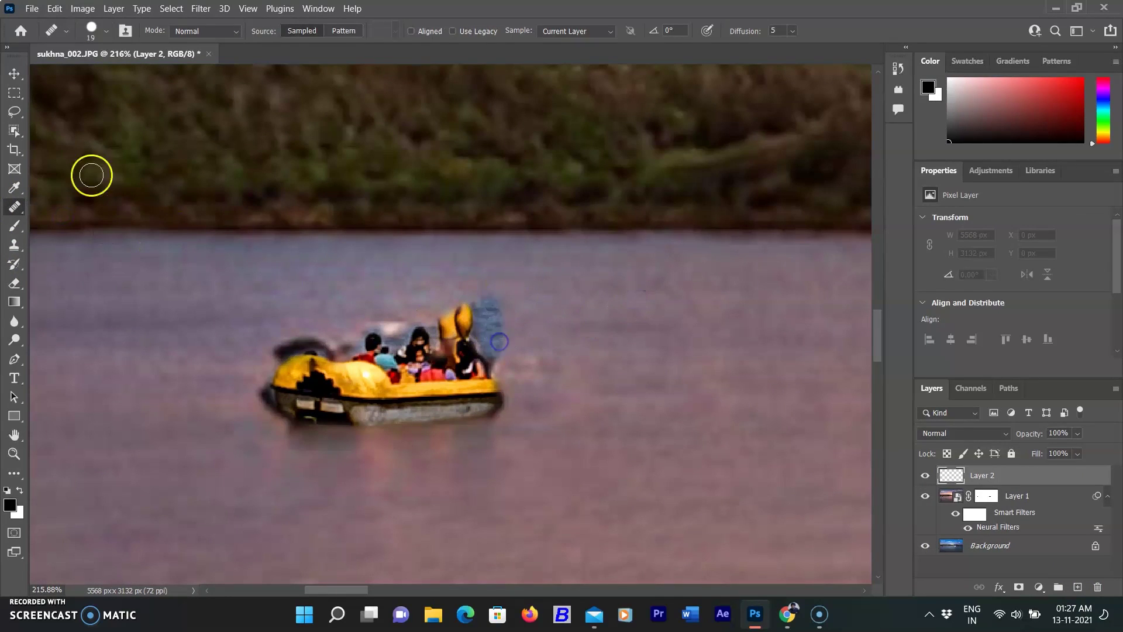
Step: Clean the blue patch and fringes around the yellow boat on Layer 2 using the Clone Stamp with Sample set to All Layers
left_click(15, 244)
left_click(623, 31)
left_click(629, 66)
mouse_move(500, 316)
left_mouse_down()
mouse_move(497, 347)
mouse_move(460, 302)
left_mouse_up()
left_click(986, 495)
left_click(971, 475)
left_click(373, 312, "alt")
mouse_move(393, 329)
left_mouse_down()
mouse_move(360, 323)
mouse_move(293, 394)
mouse_move(299, 415)
left_mouse_up()
scroll(361, 323, "up", 3)
scroll(422, 343, "down", 3)
left_click(366, 361)
Step: Examine the white boat up close and the retouched lake photo as a whole
scroll(366, 361, "down", 5)
mouse_move(702, 345)
left_mouse_down()
mouse_move(527, 355)
mouse_move(439, 393)
left_mouse_up()
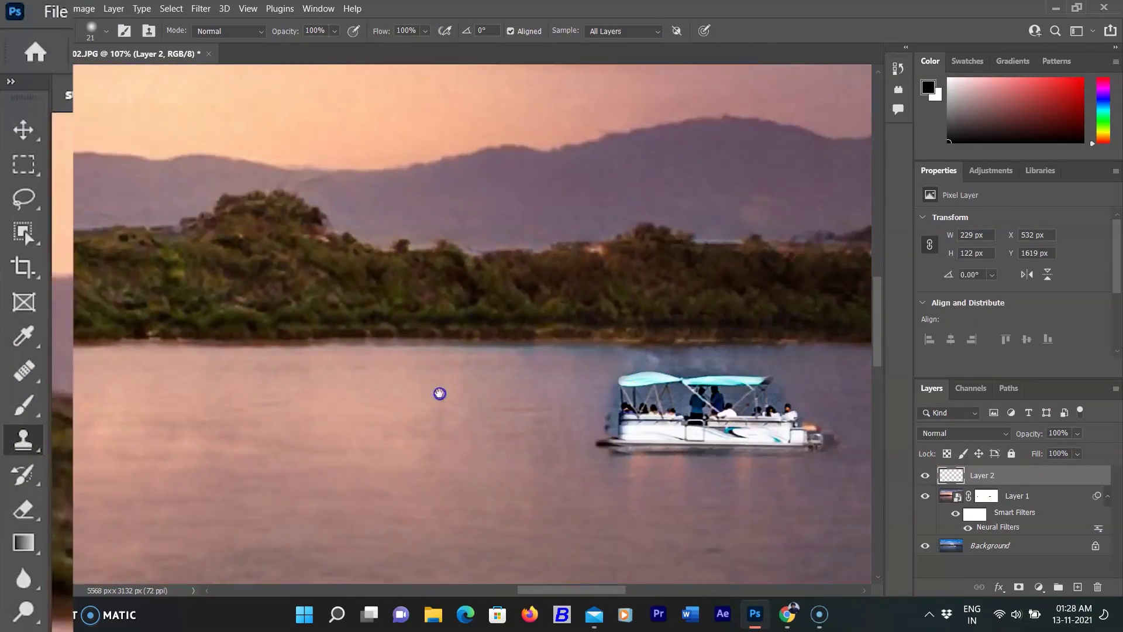
scroll(507, 405, "up", 3)
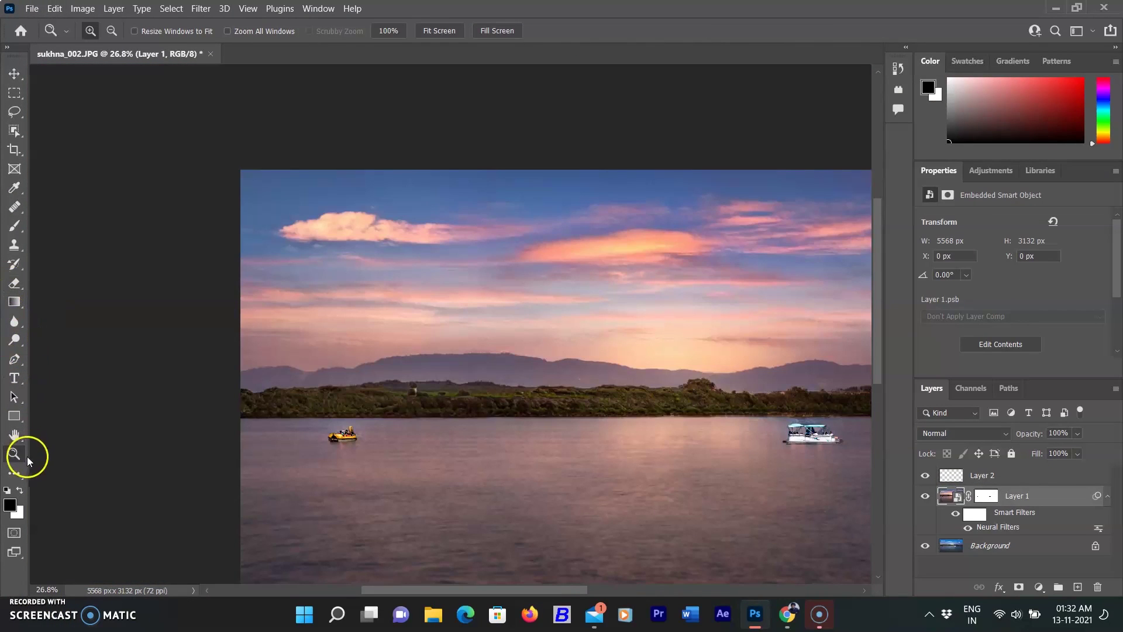
right_click(442, 329)
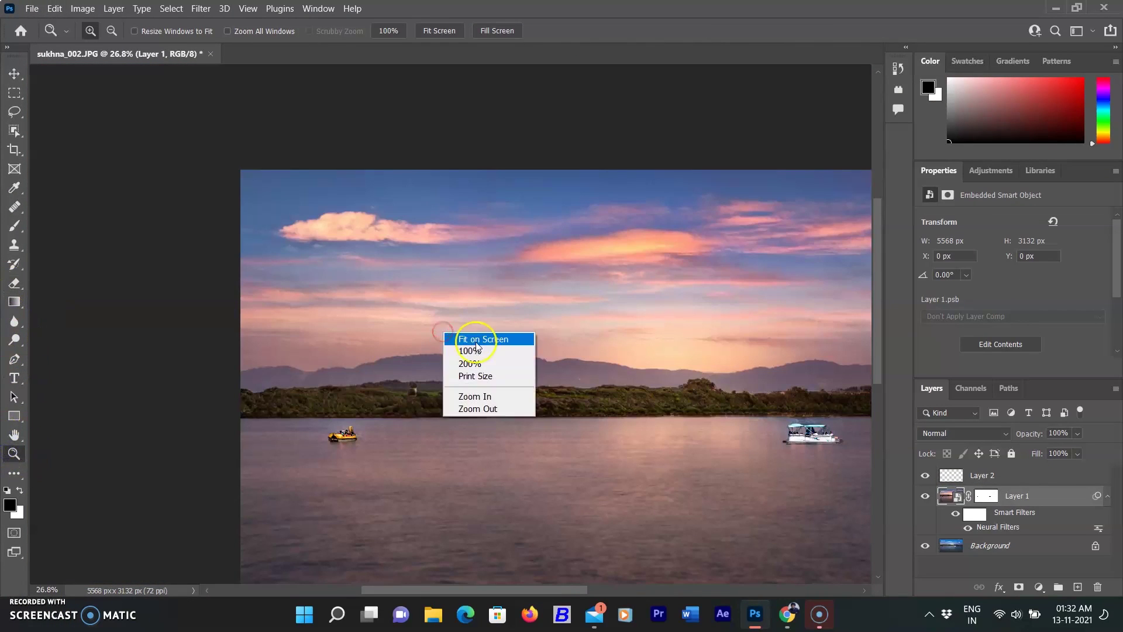
left_click(461, 336)
scroll(579, 332, "up", 1)
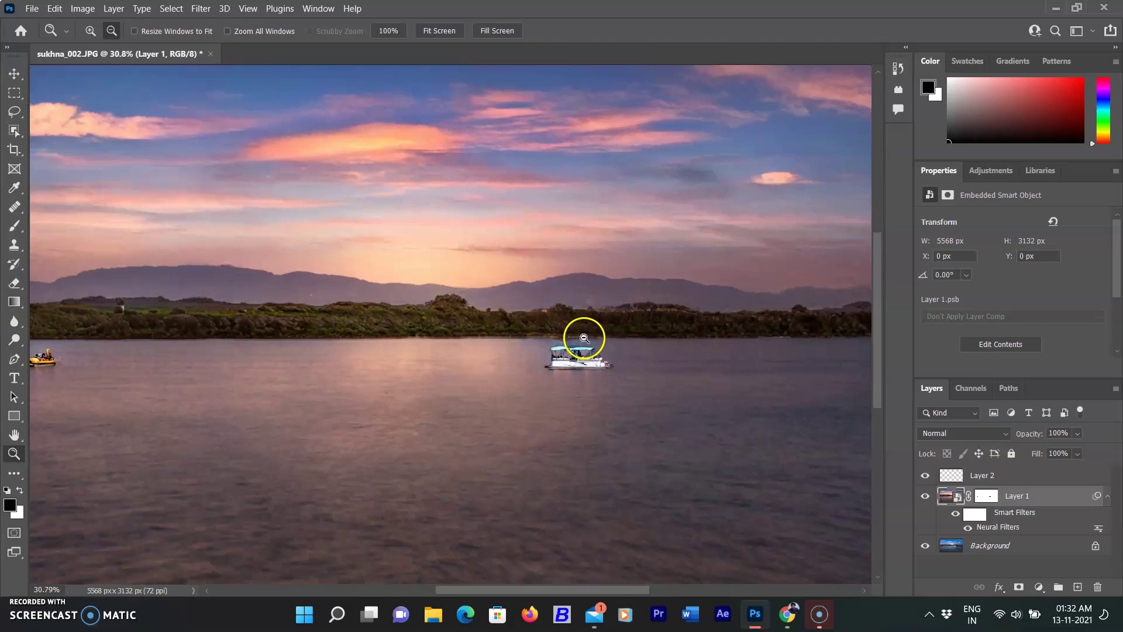
scroll(579, 355, "up", 1)
scroll(583, 357, "up", 4)
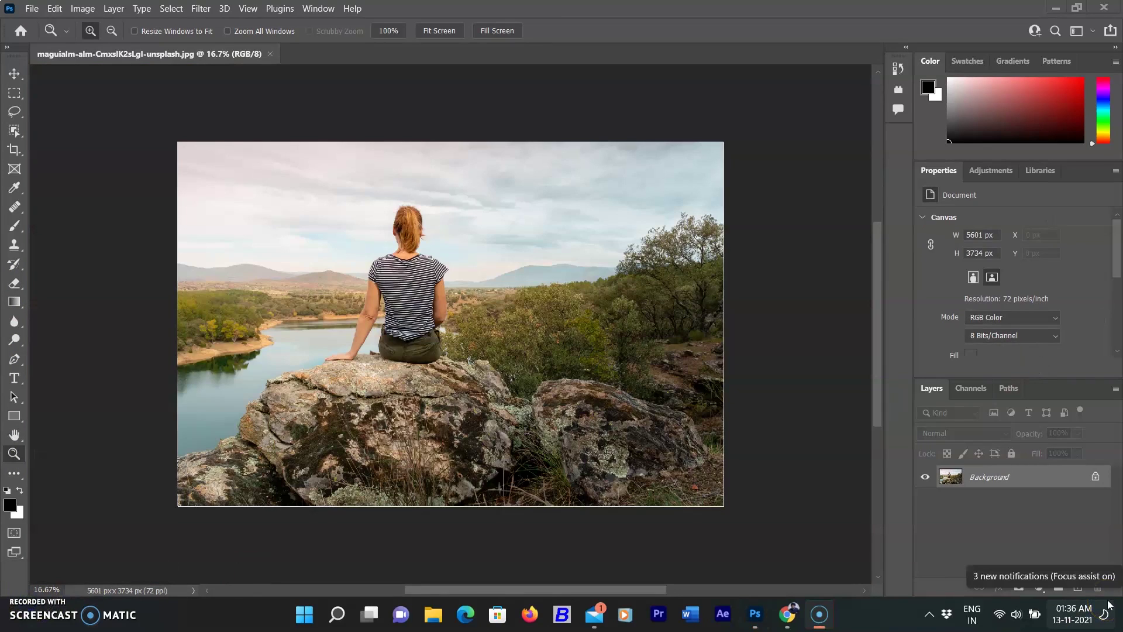
Step: Duplicate the Background layer of the woman-on-rock photo and use Landscape Mixer's pink sunset preset on the copy at Strength 54
key("ctrl+j")
left_click(200, 9)
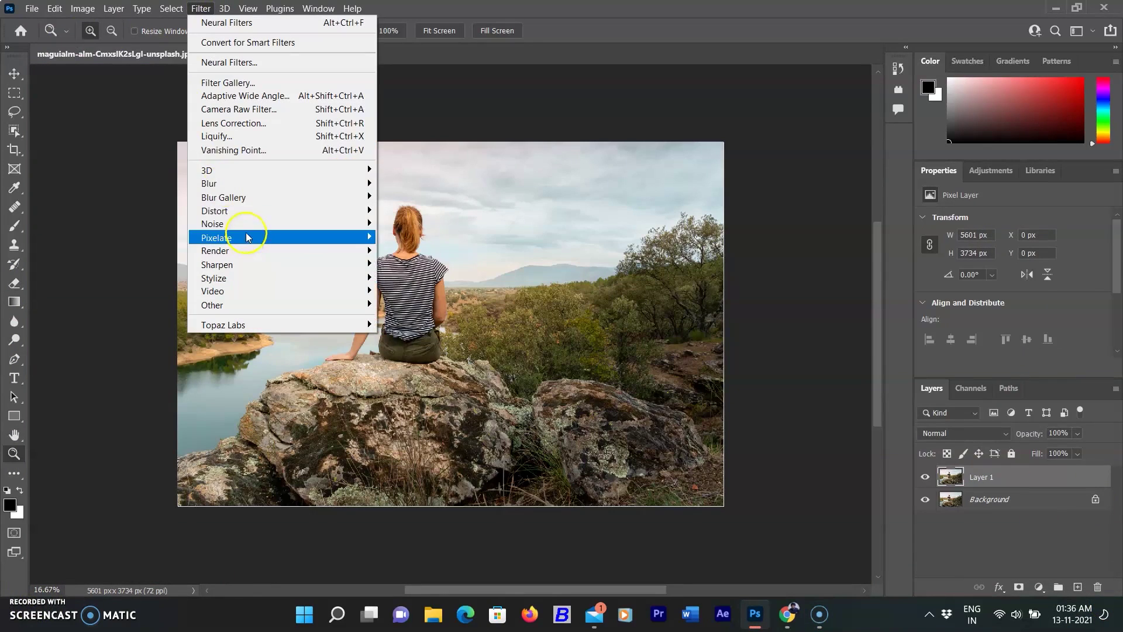
left_click(234, 62)
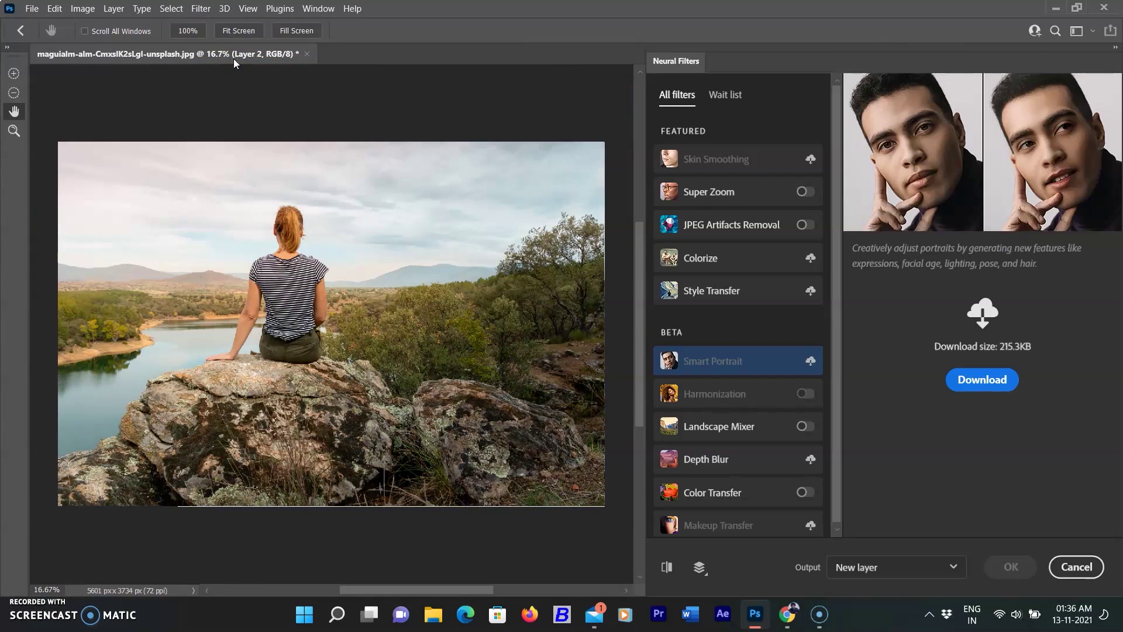
left_click(805, 426)
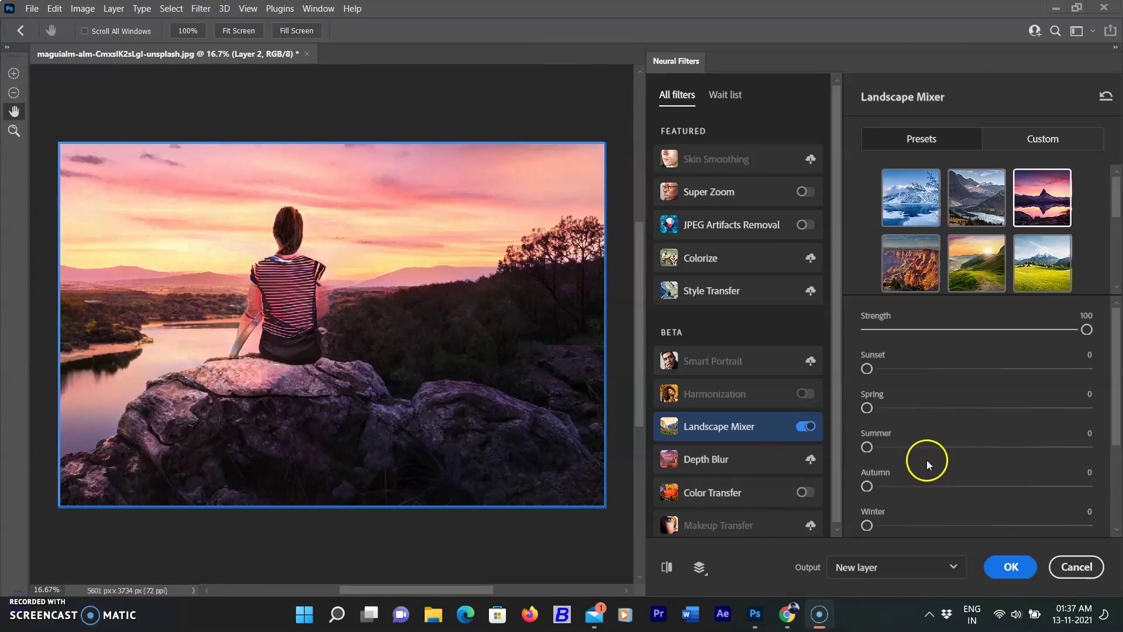
left_click(978, 334)
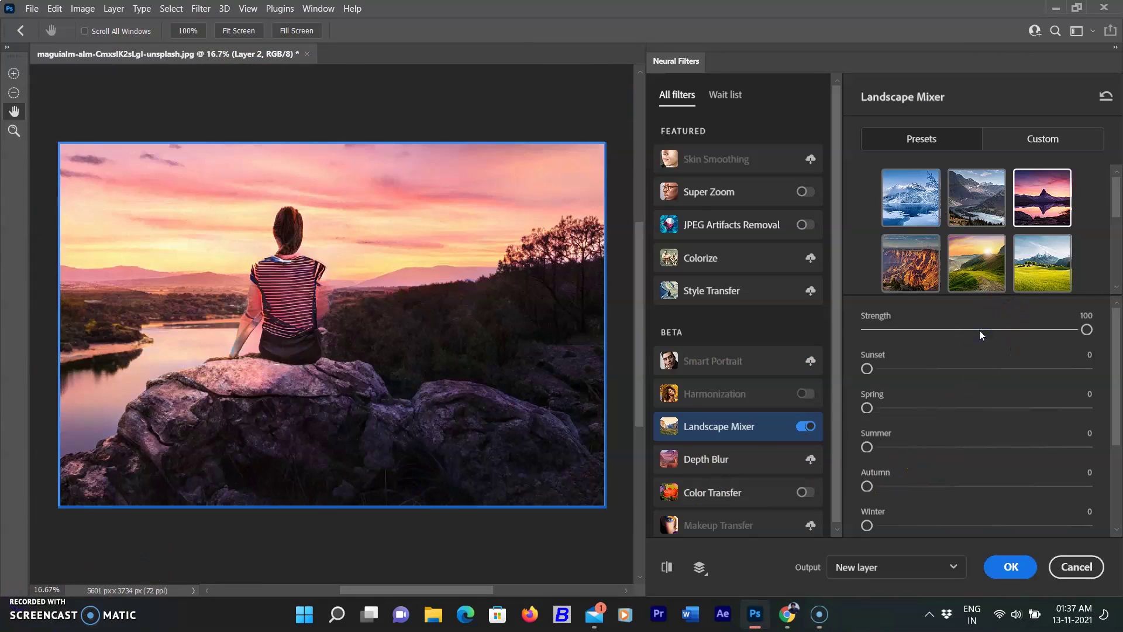
left_click(985, 330)
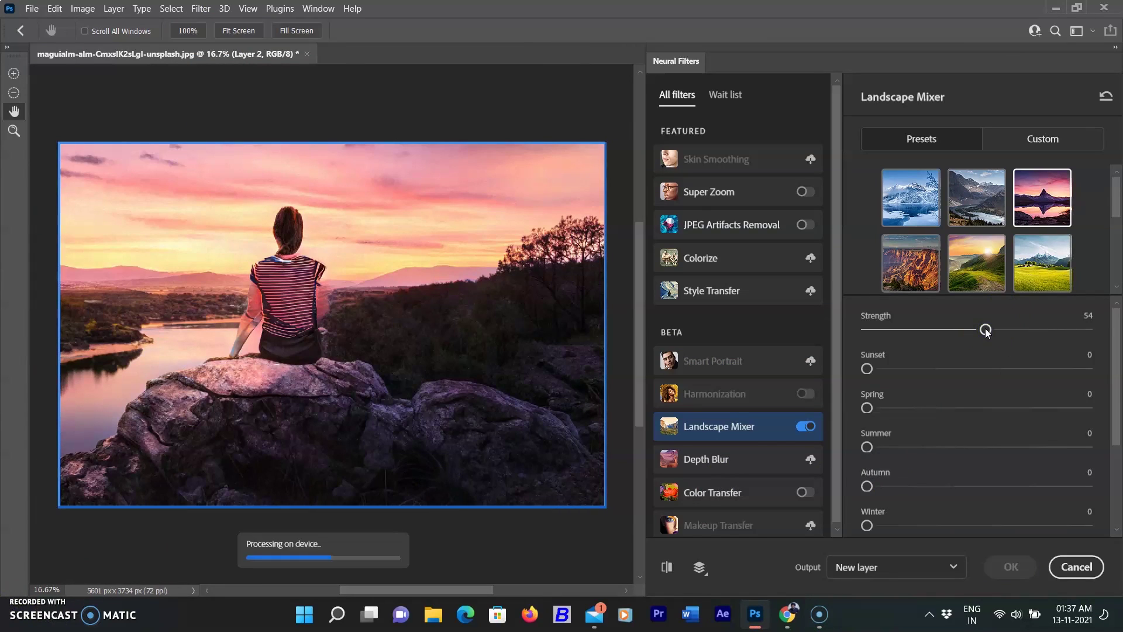
Step: Turn on Preserve subject and Harmonize subject for the seated woman, and compare the filtered Layer 1 with the original photo
scroll(976, 409, "down", 3)
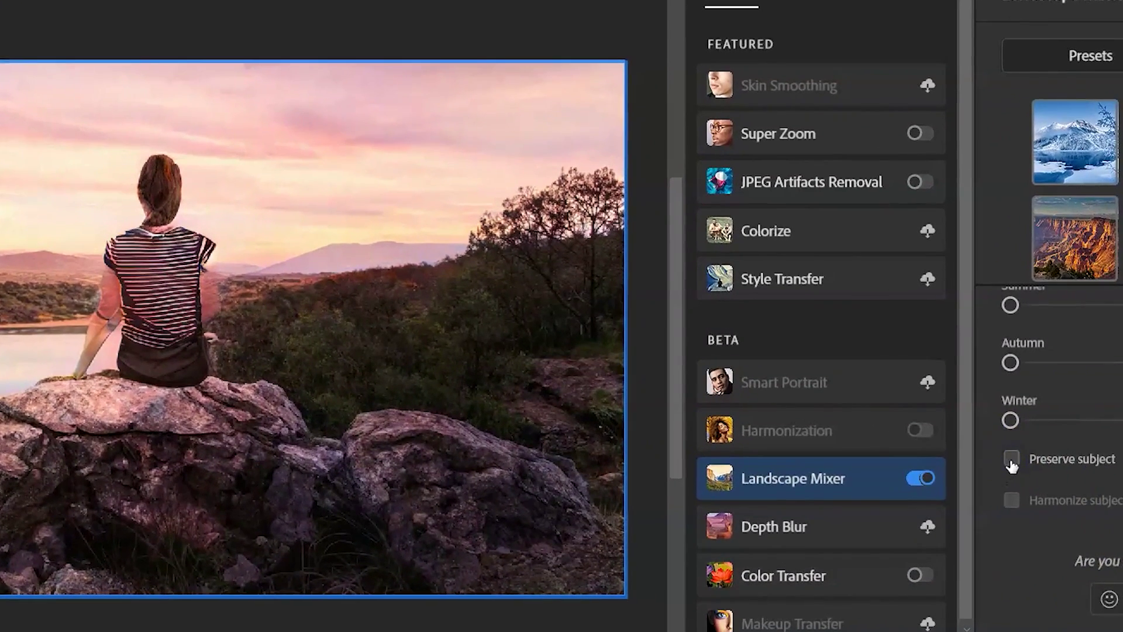
left_click(1011, 462)
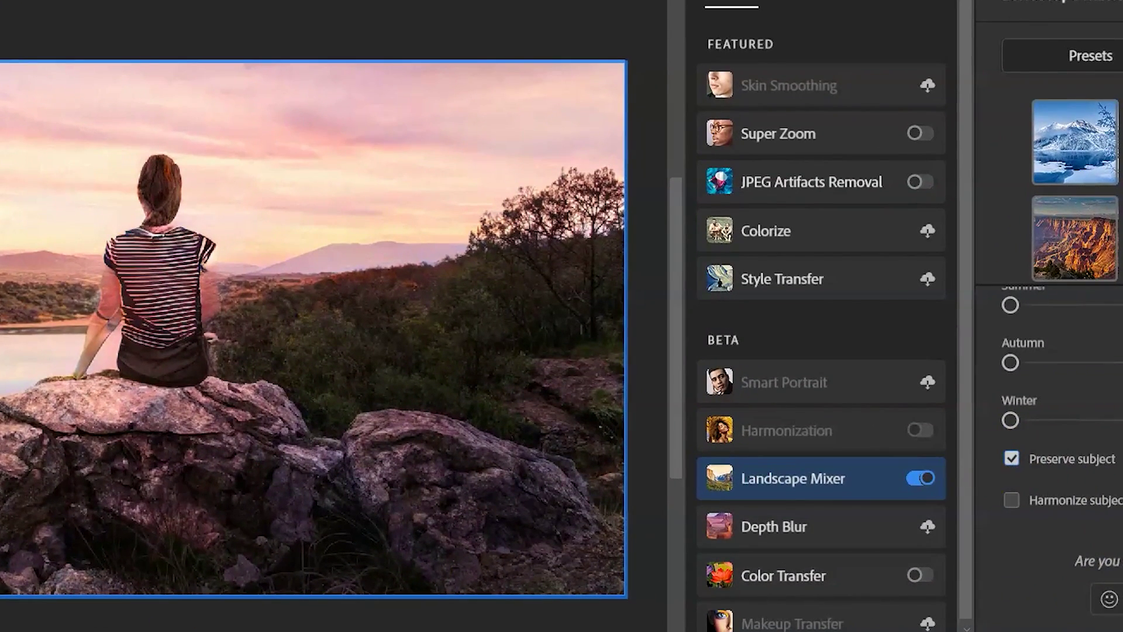
left_click(186, 192)
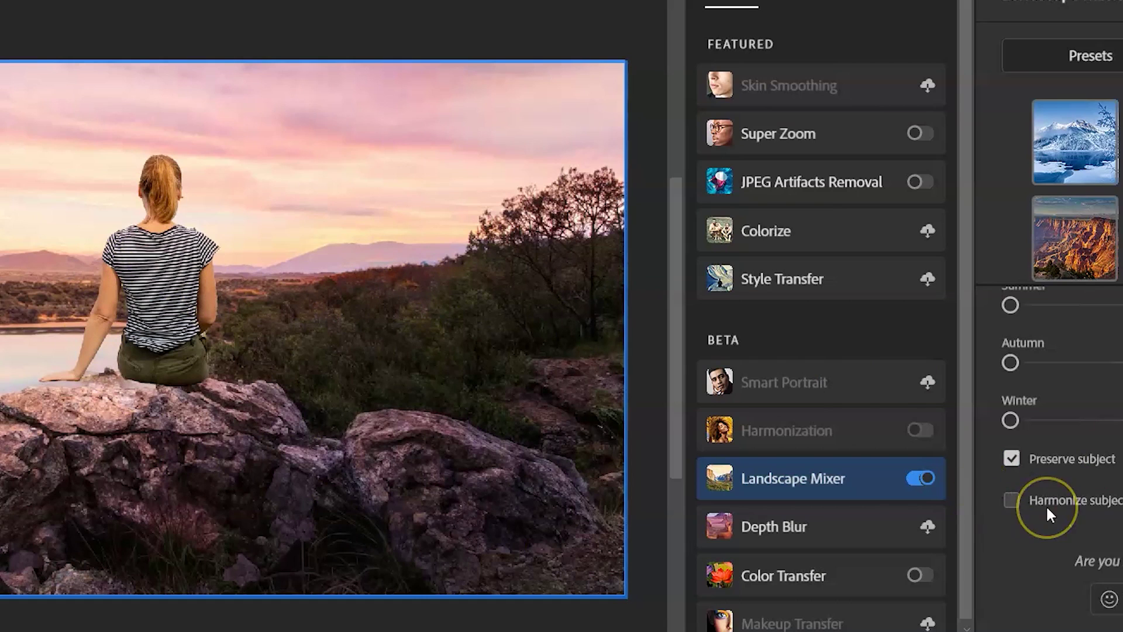
left_click(1009, 500)
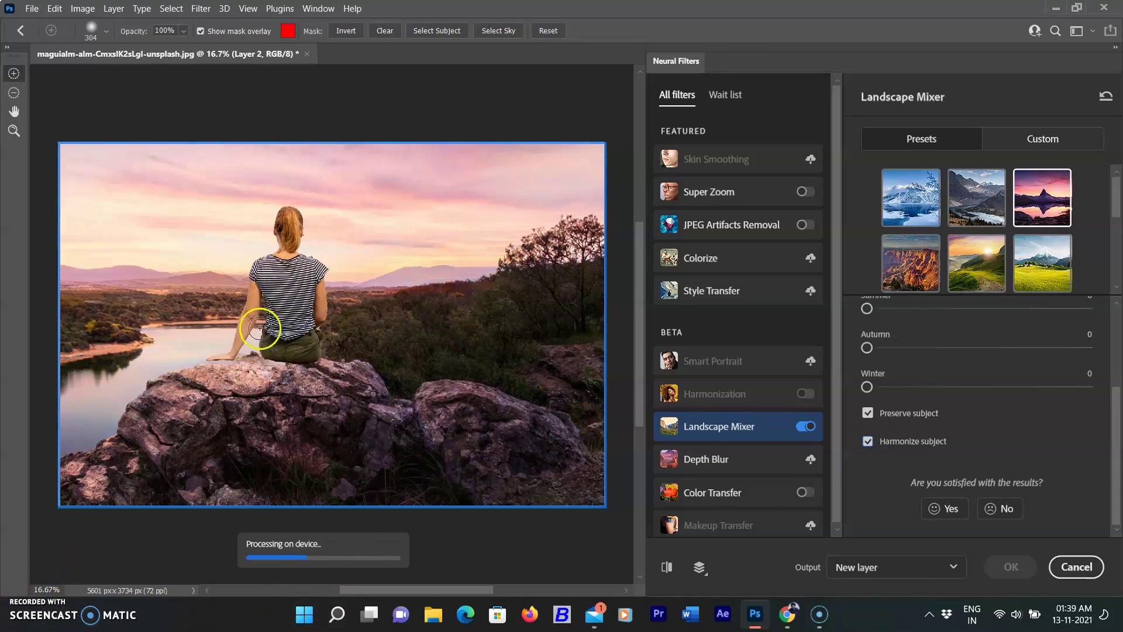
left_click(922, 478)
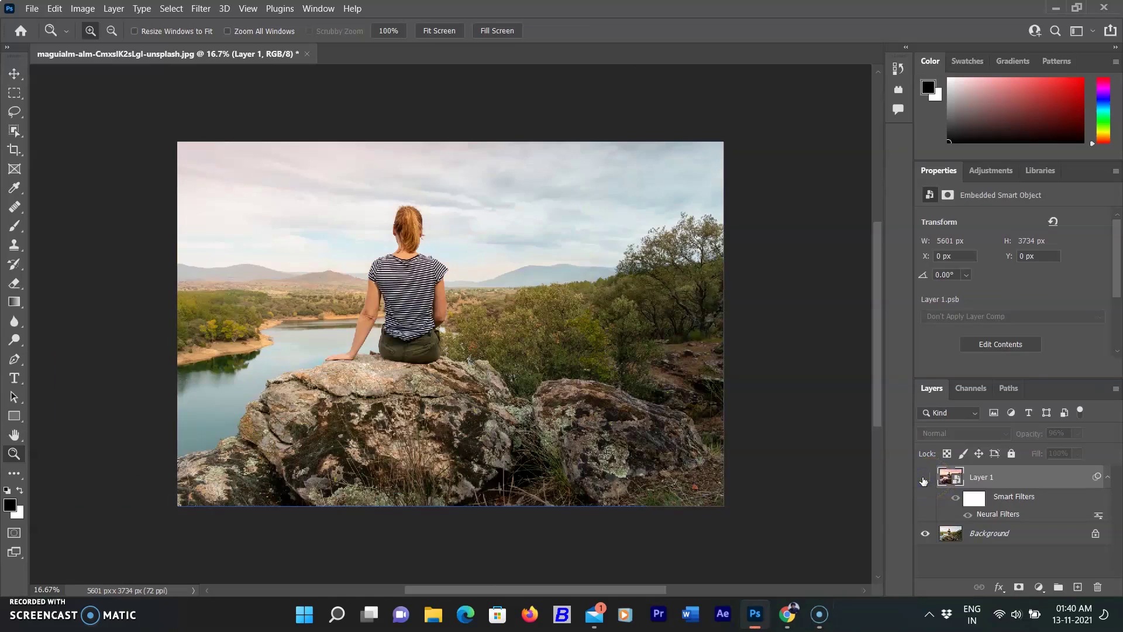
left_click(924, 479)
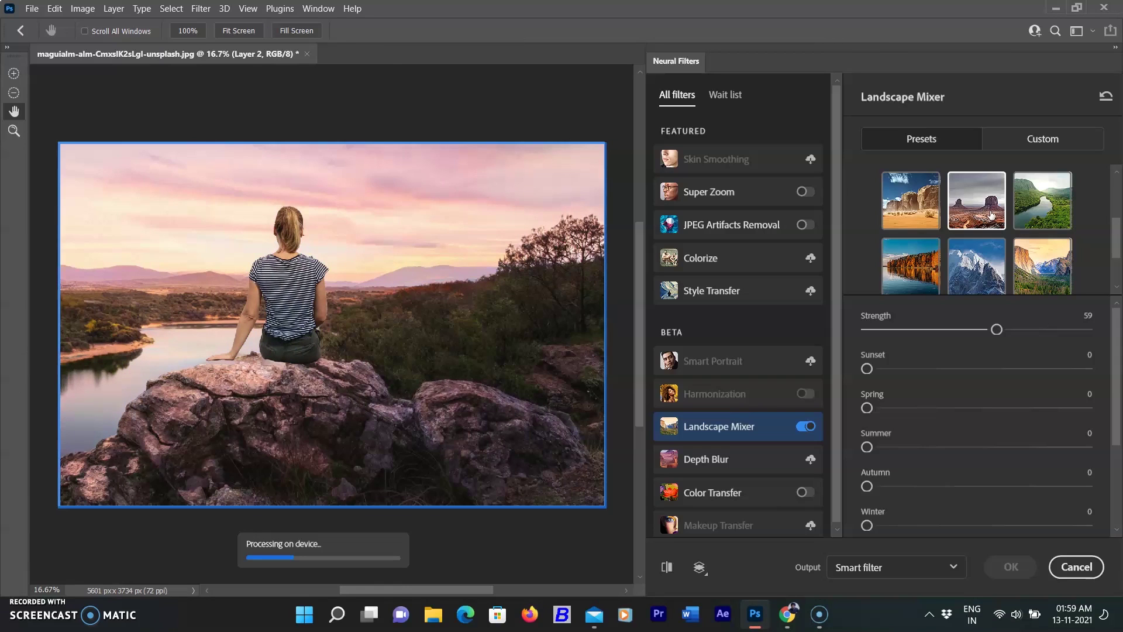
Step: Try the snowy mountain preset on the photo, comparing the woman with Harmonize subject off and on
left_click(1117, 386)
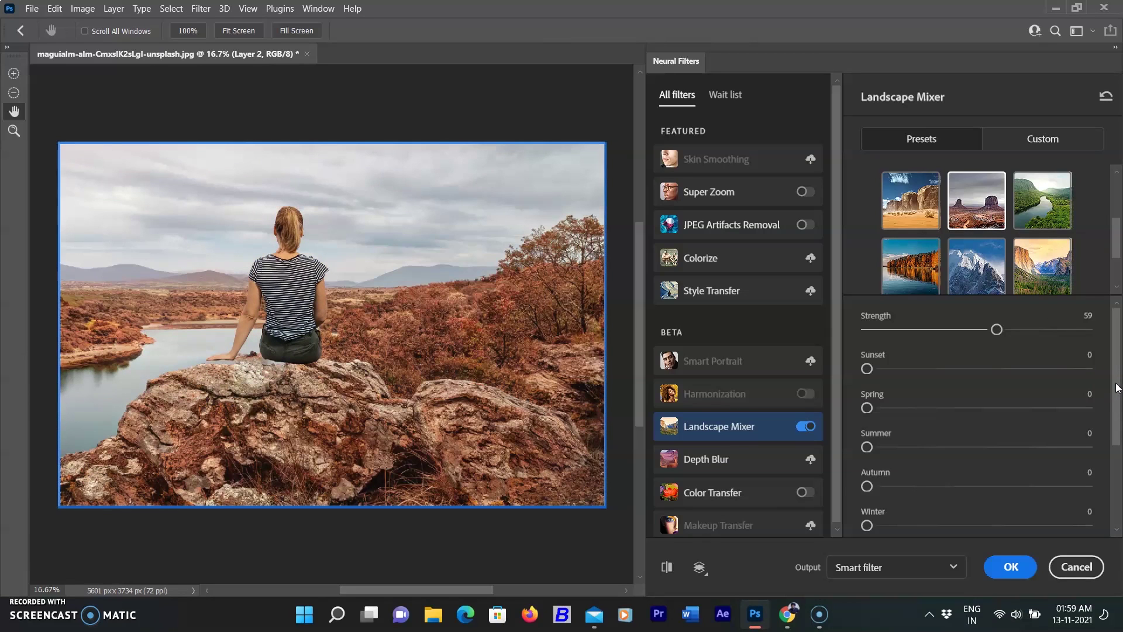
scroll(233, 304, "up", 1)
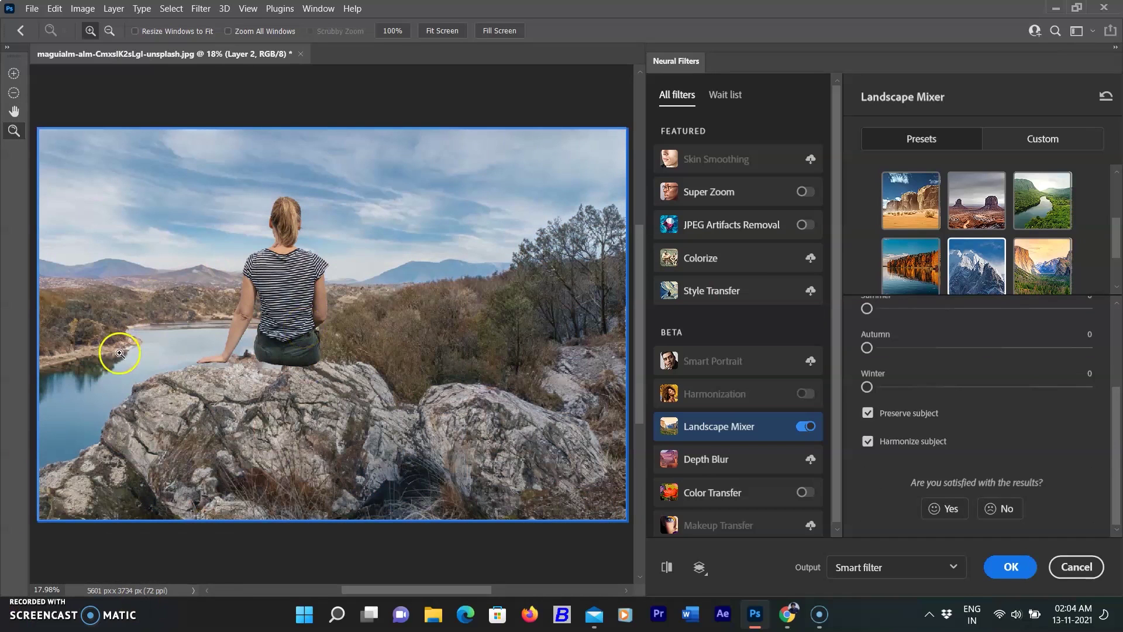
left_click(868, 441)
left_click(292, 286)
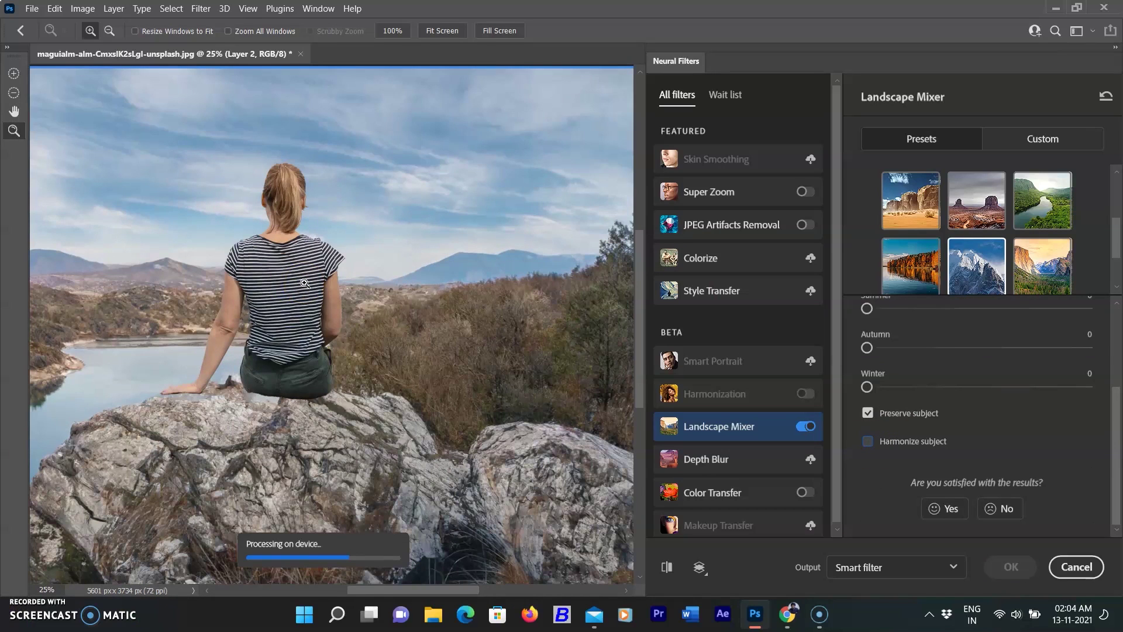
key("ctrl+0")
left_click(867, 441)
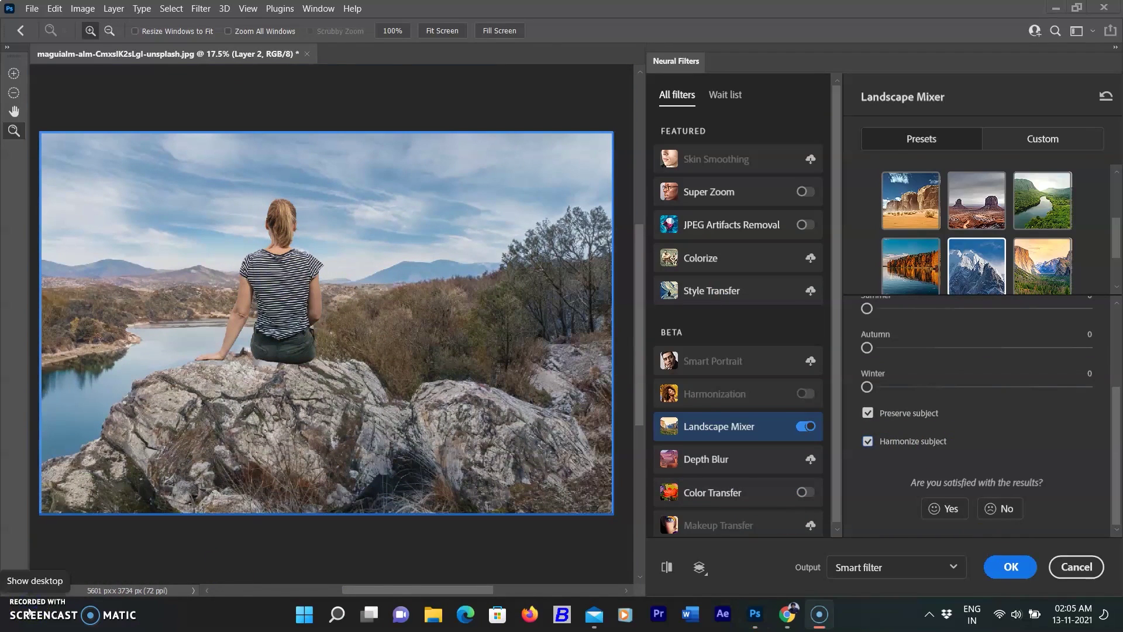
Step: Reset Landscape Mixer and load a teal-toned lake photo from the Landscape folder as its custom style image
scroll(936, 199, "up", 2)
left_click(1105, 96)
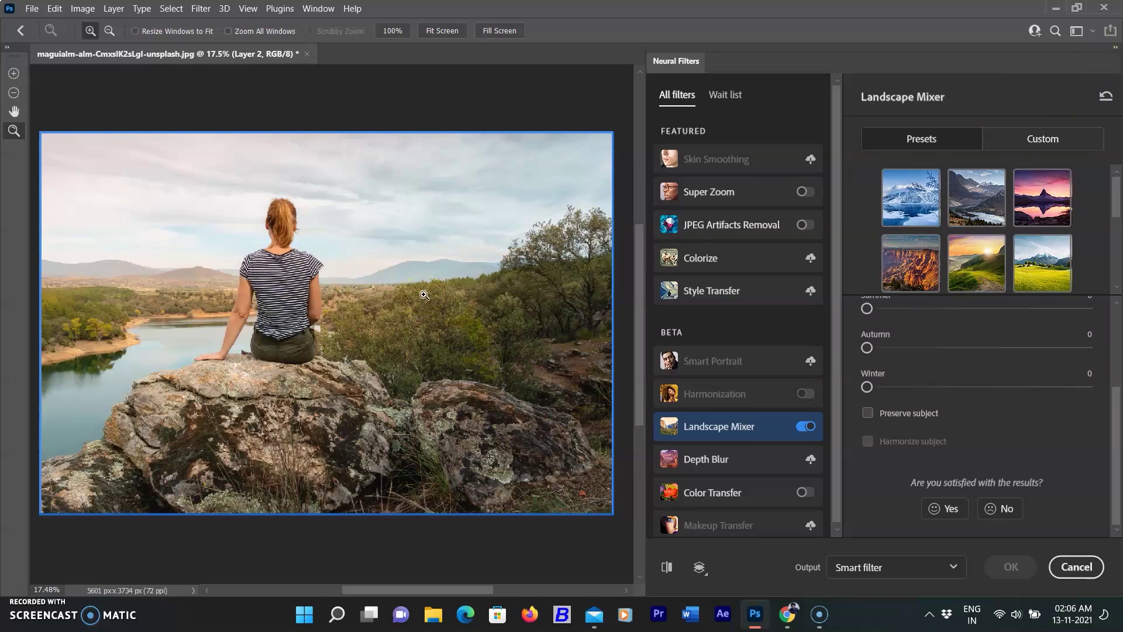
left_click(1038, 138)
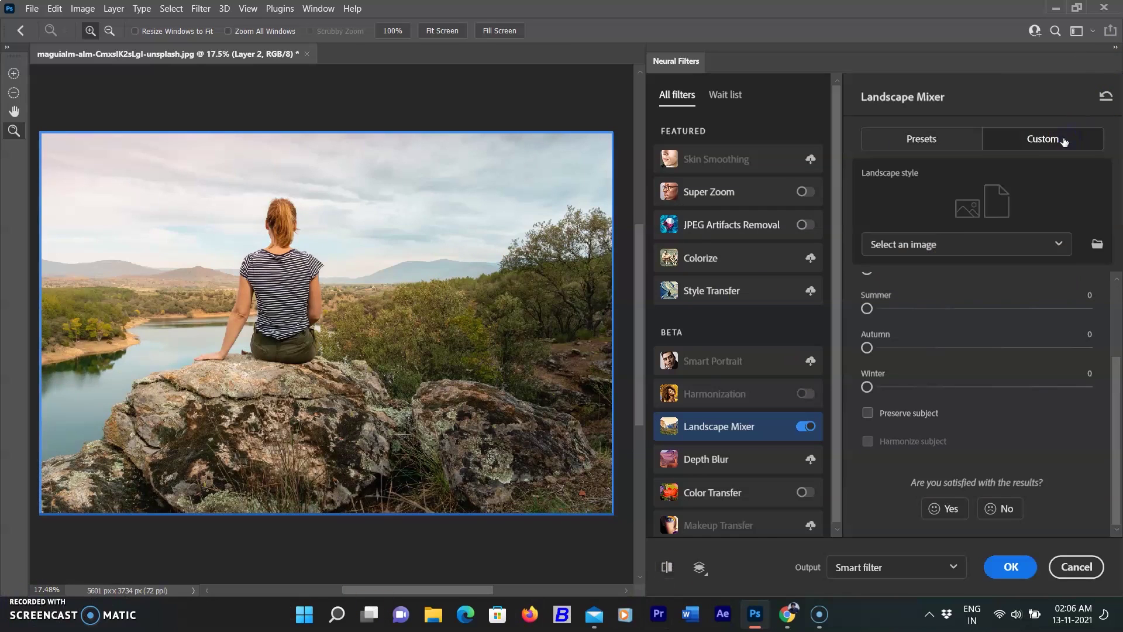
left_click(989, 241)
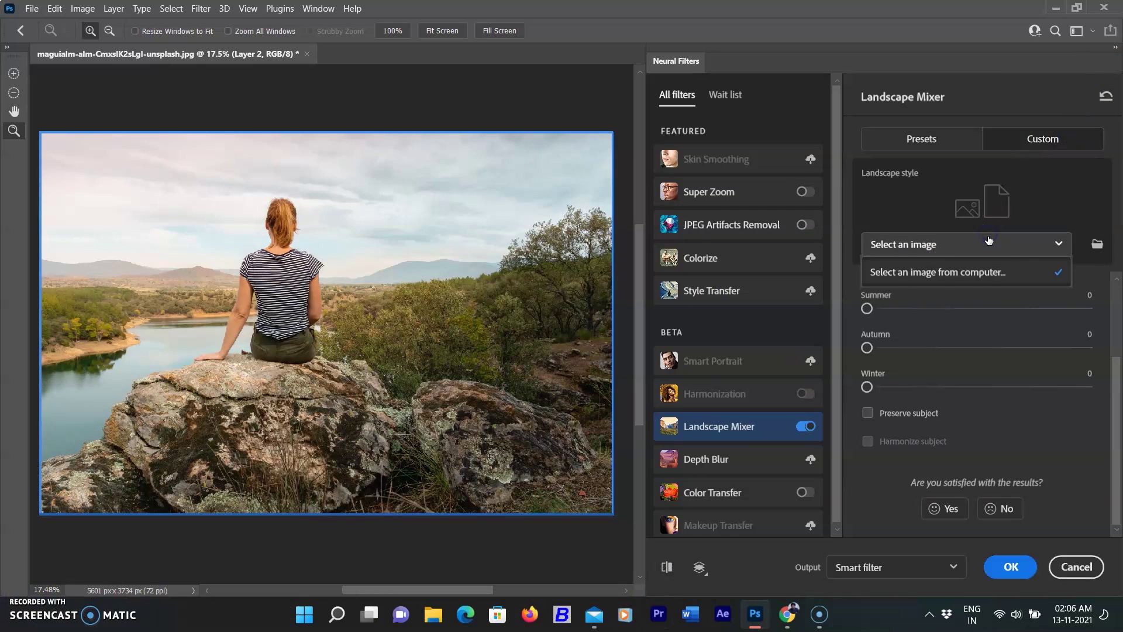
left_click(981, 273)
left_click(363, 202)
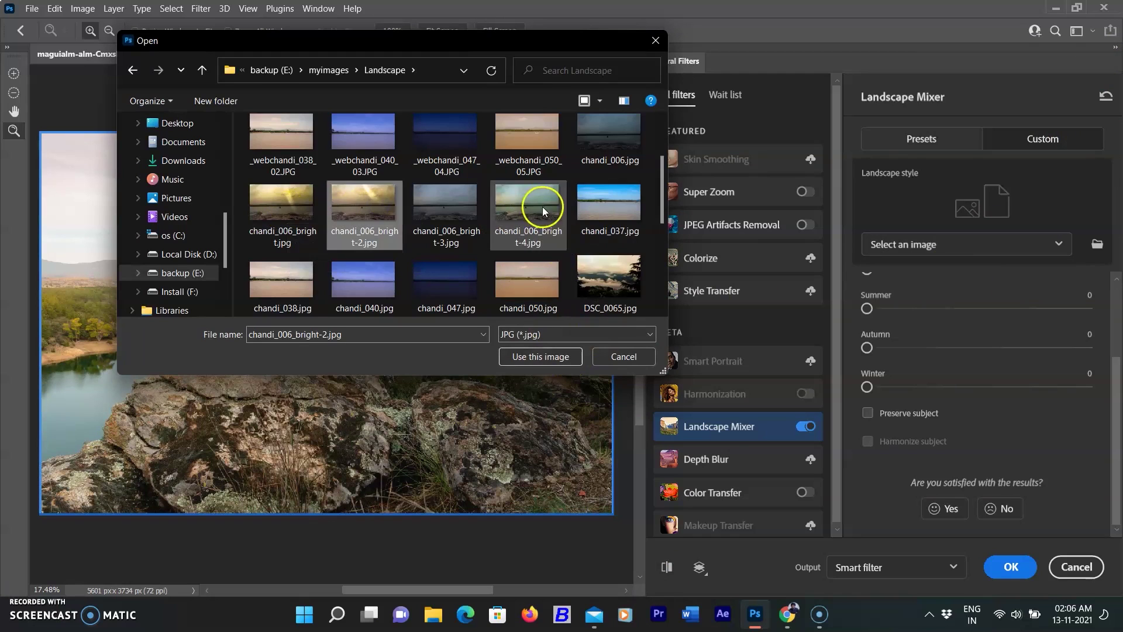
left_click(532, 357)
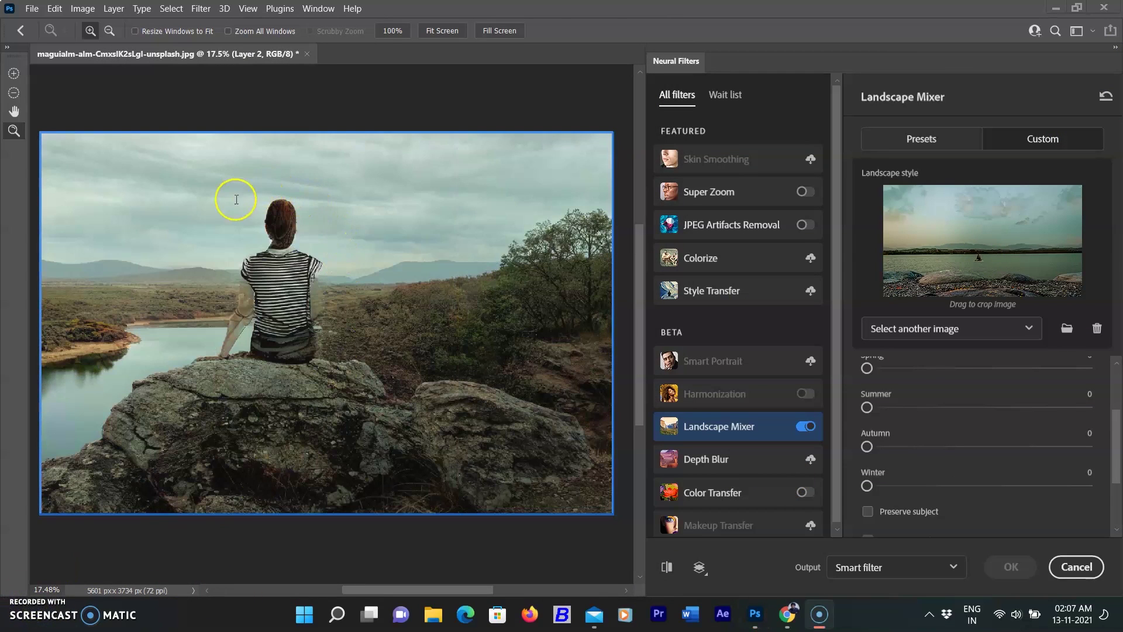
Step: Apply the custom style as a Smart filter with Preserve subject and Harmonize subject on, and compare Layer 1 with the original
scroll(870, 421, "down", 3)
left_click(867, 412)
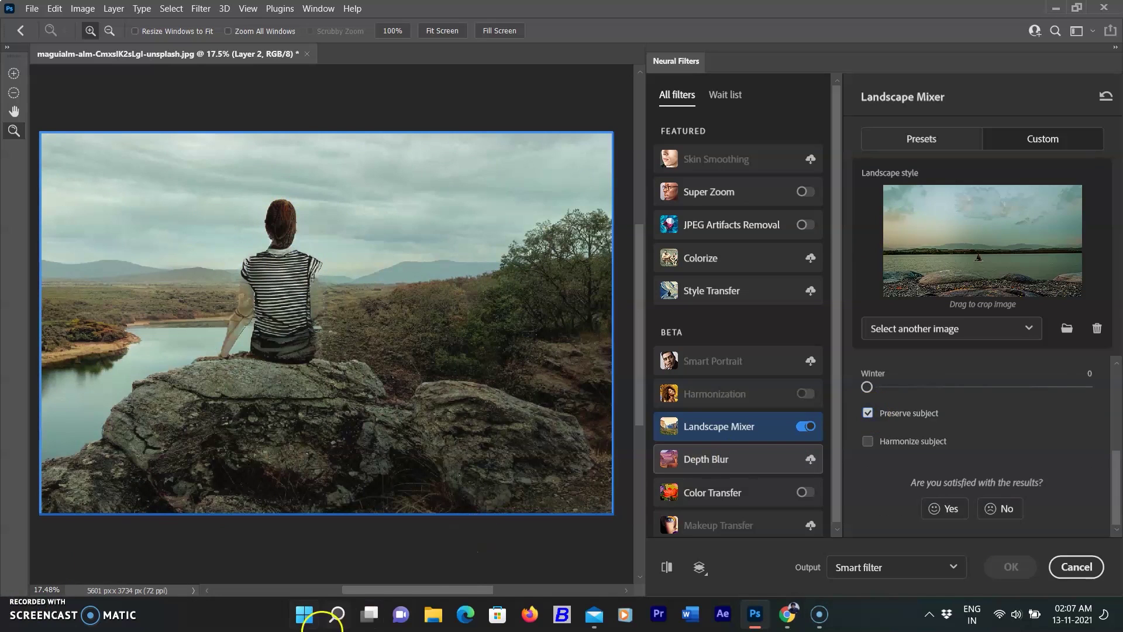
left_click(868, 443)
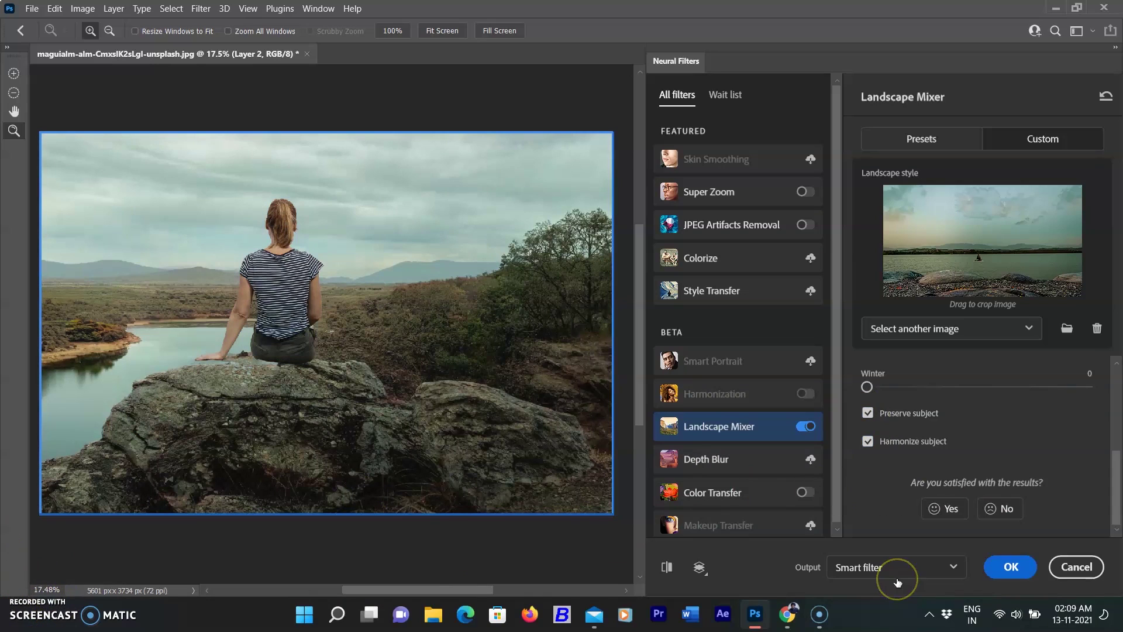
key("Return")
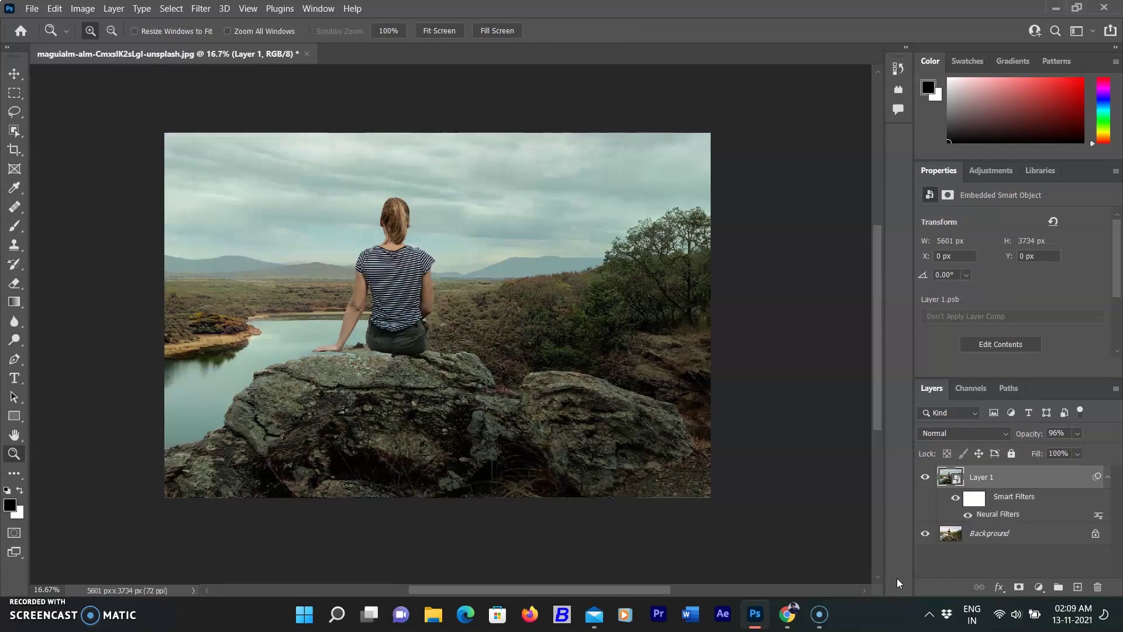
left_click(1004, 496)
left_click(925, 477)
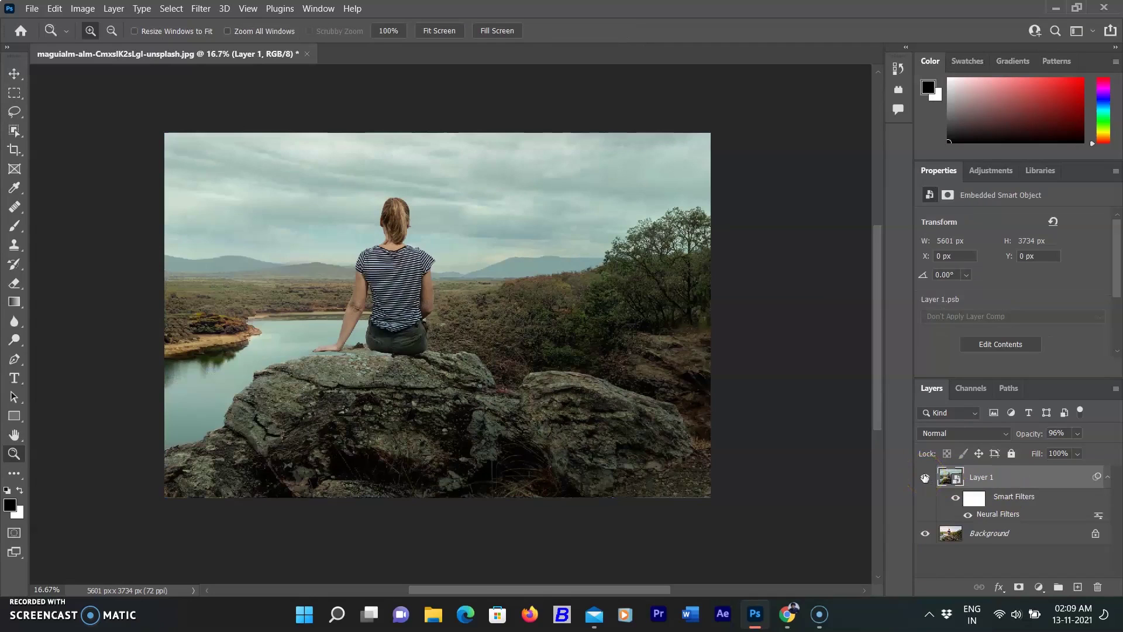